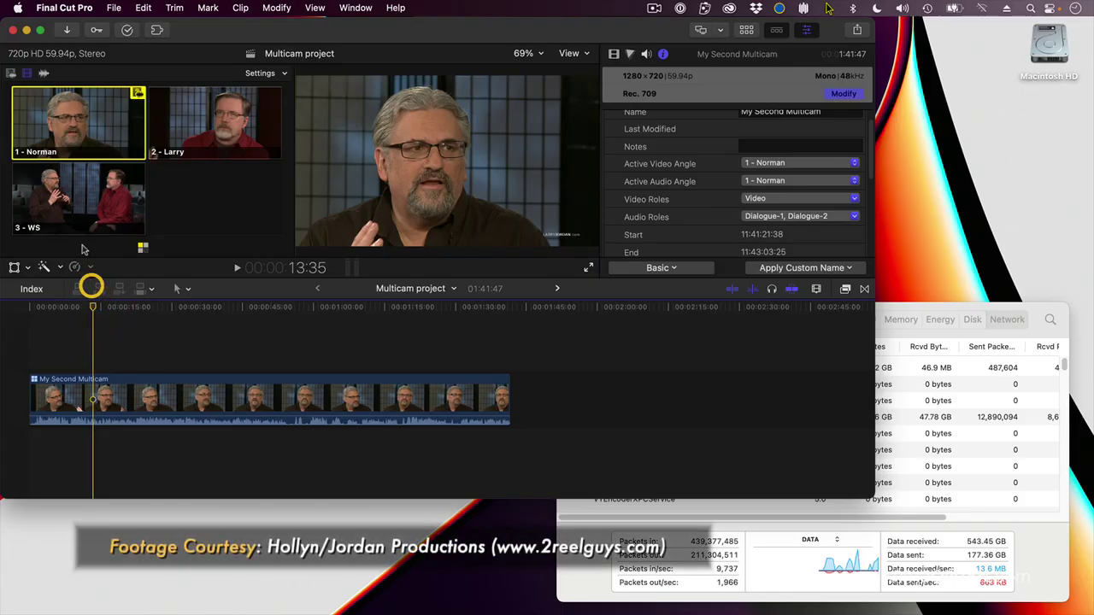
# Cut the opening Norman shot to the 3 - WS angle, trying Norman and Larry before settling on WS
pyautogui.click(74, 215)
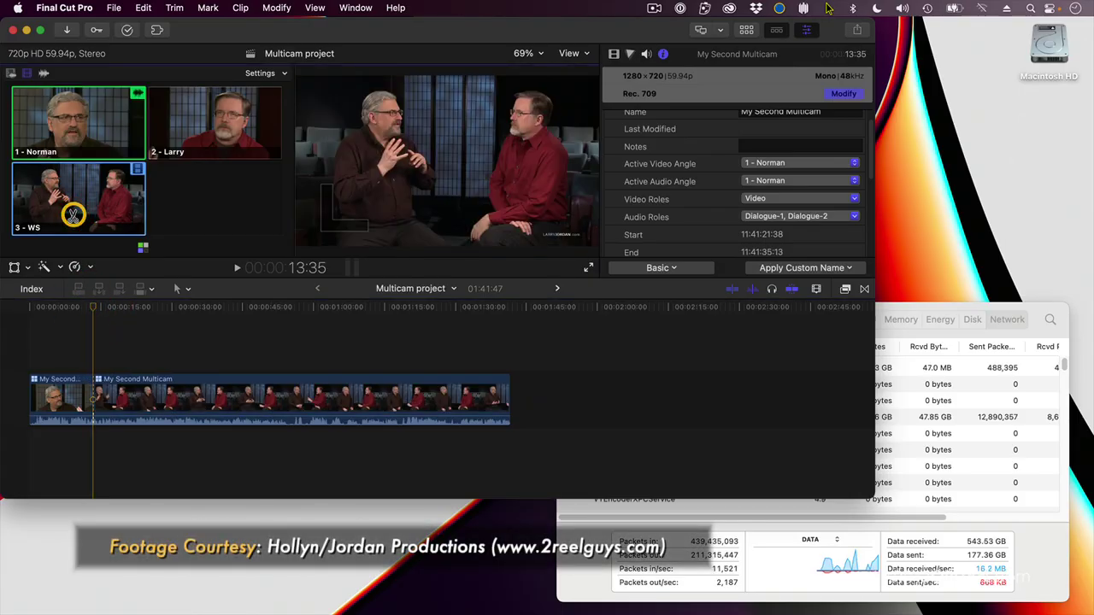
pyautogui.click(70, 135)
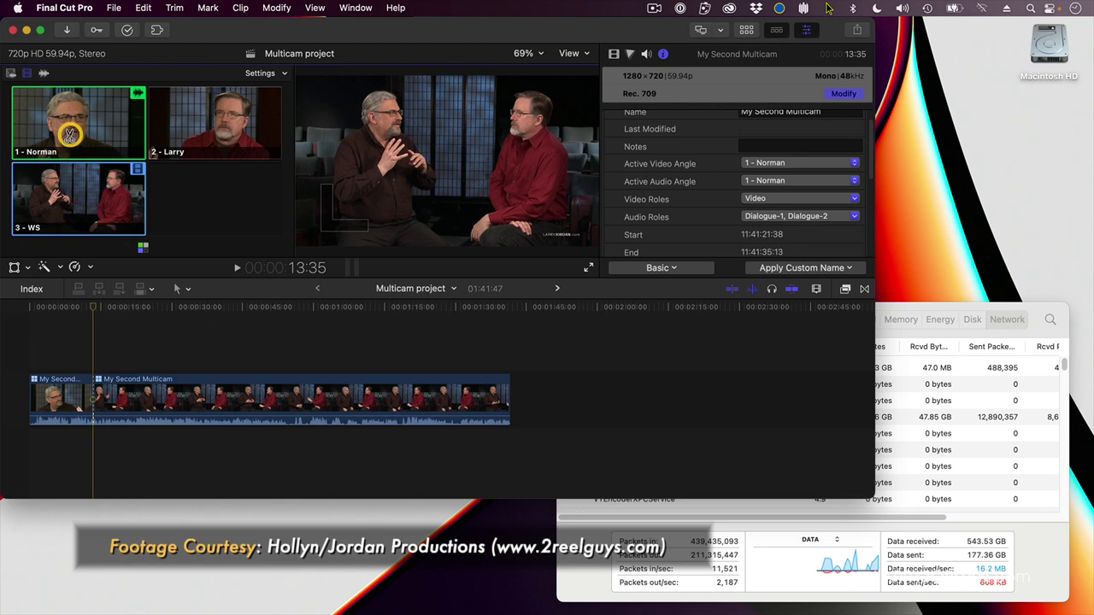
pyautogui.click(180, 137)
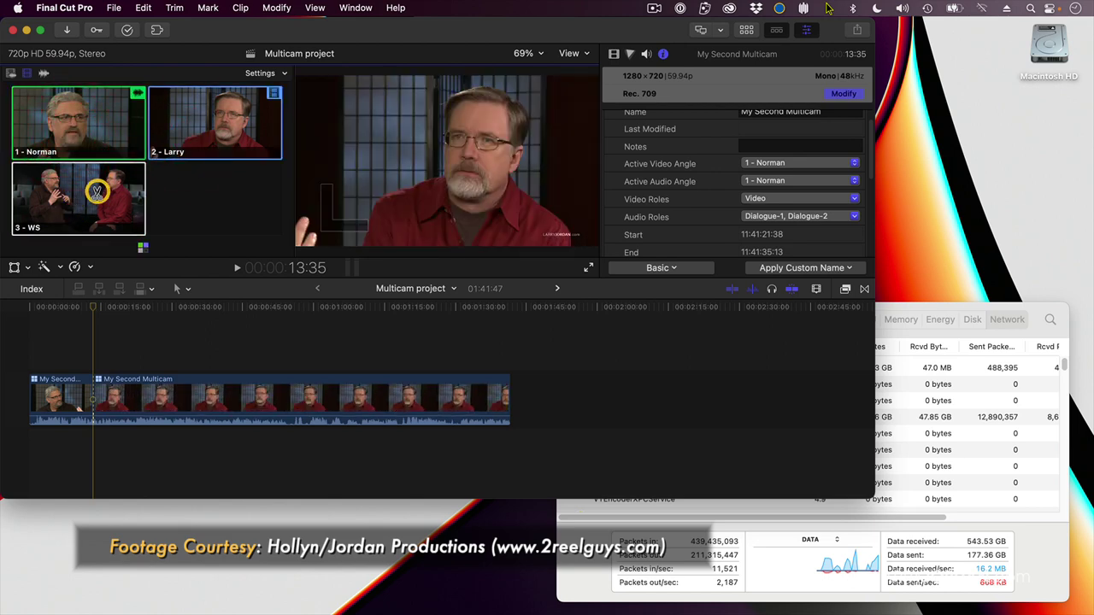
pyautogui.click(96, 191)
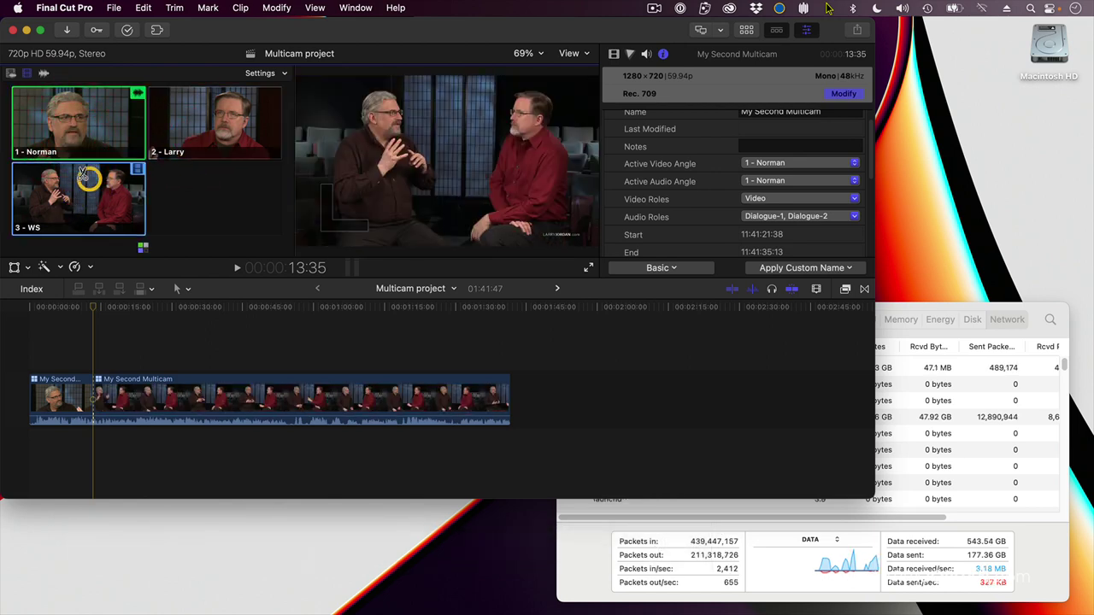
# Show the library and open My Second Multicam in the angle editor
pyautogui.press('super+shift+1')
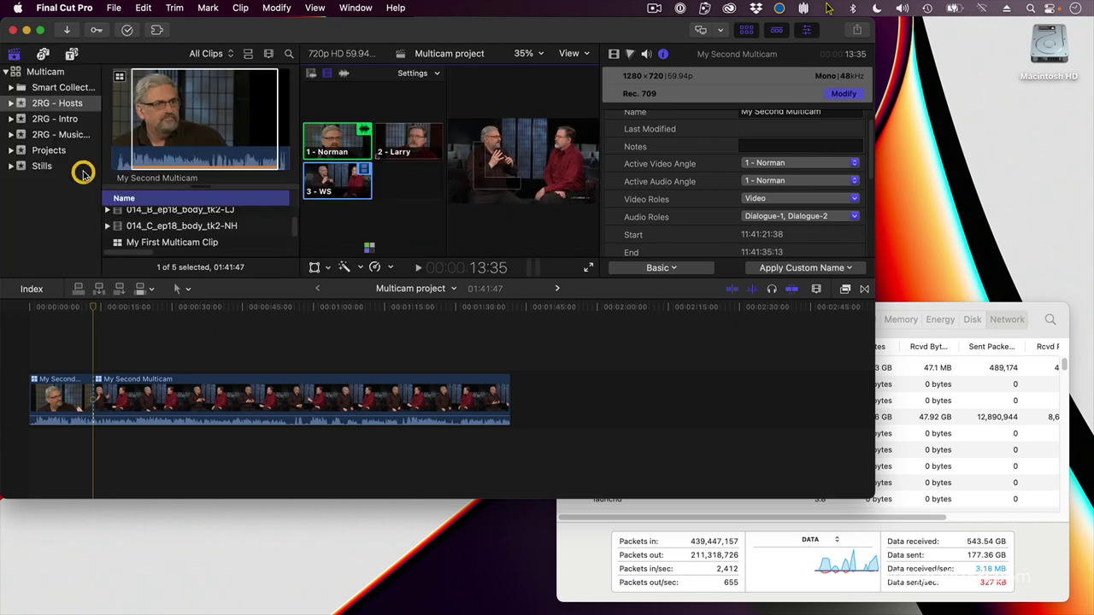
pyautogui.scroll(-2, 151, 237)
pyautogui.click(148, 240)
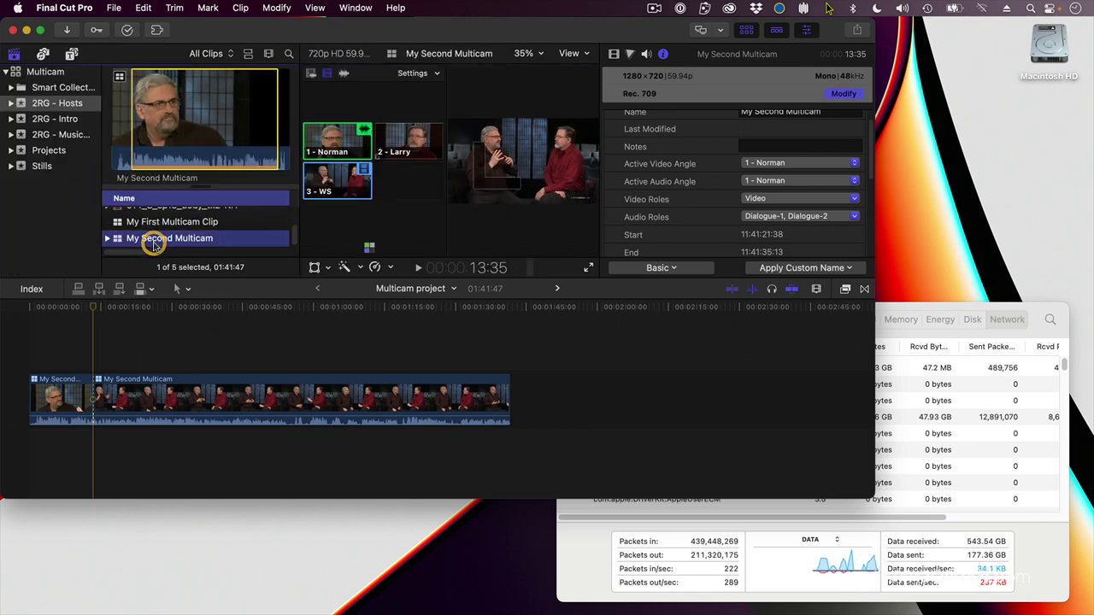
pyautogui.doubleClick(148, 239)
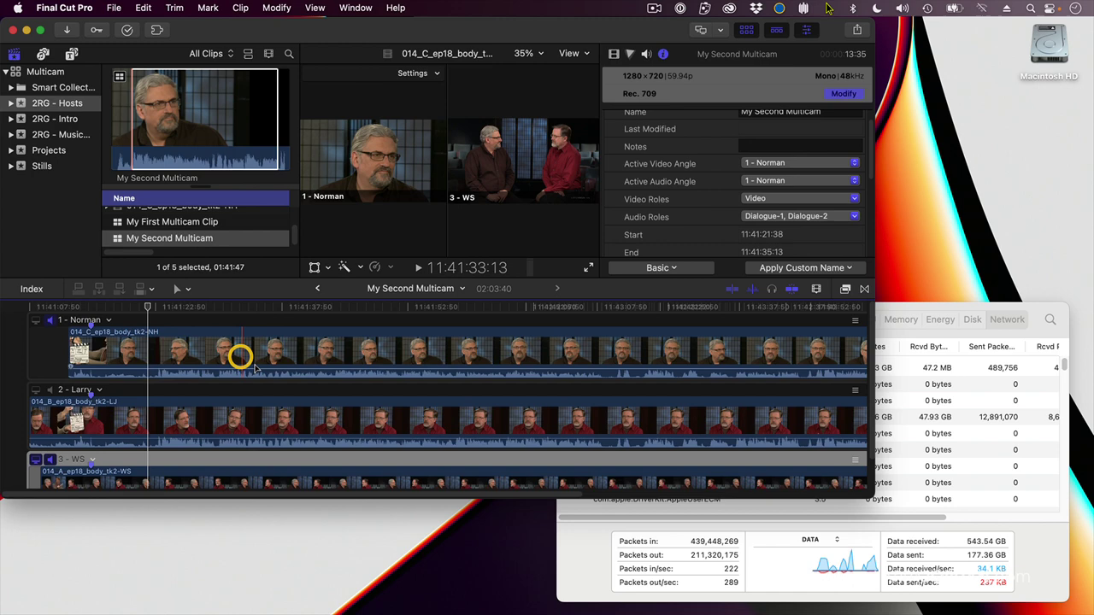
# Apply the Black & White effect to the 3 - WS angle clip
pyautogui.click(294, 433)
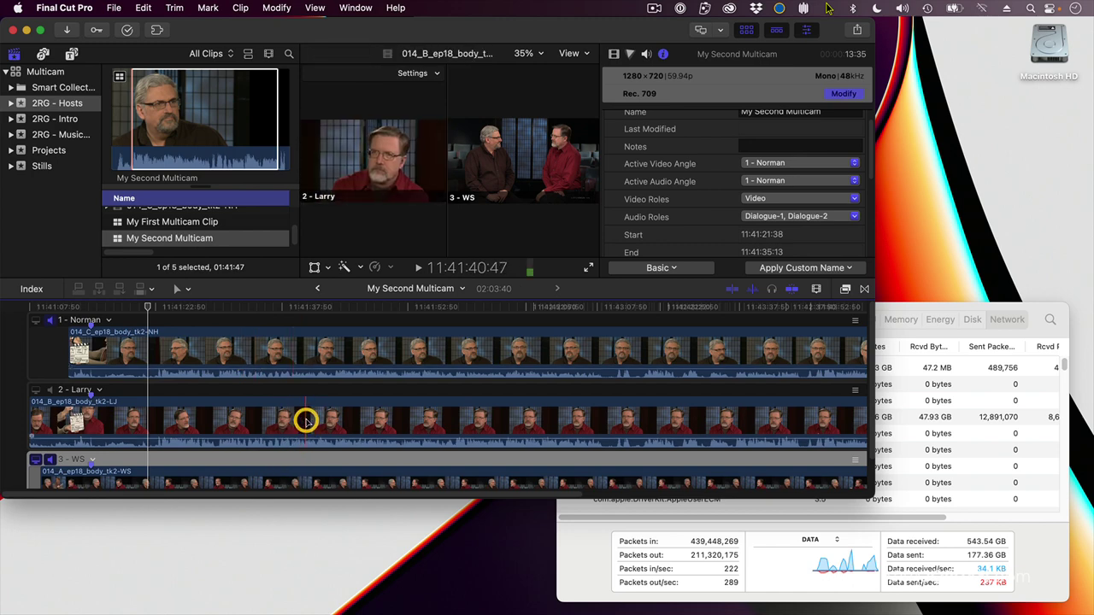
pyautogui.scroll(-3, 304, 427)
pyautogui.click(337, 451)
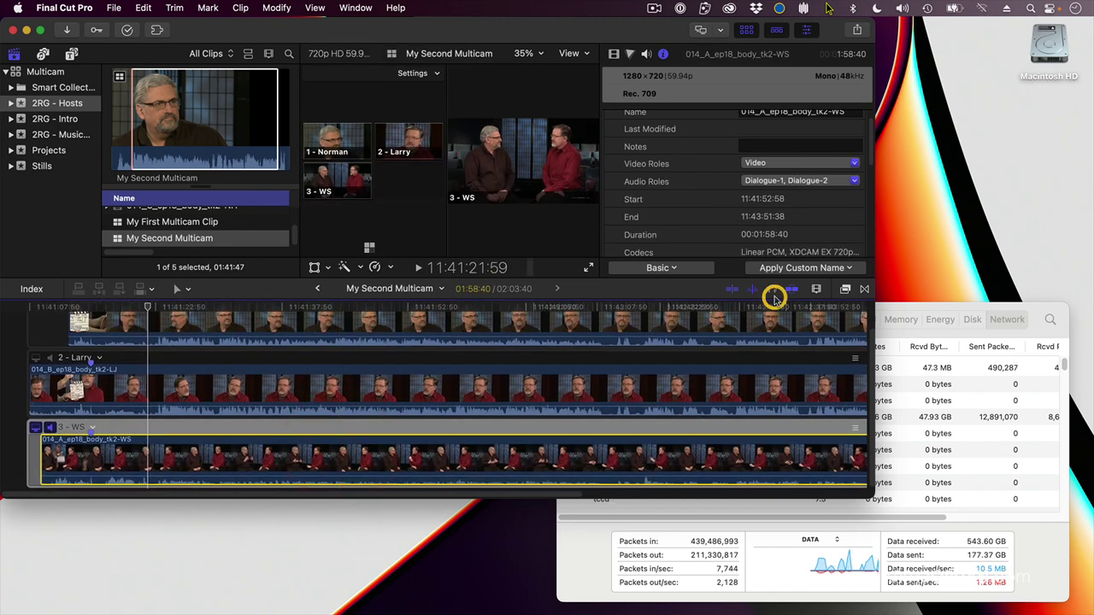
pyautogui.click(844, 289)
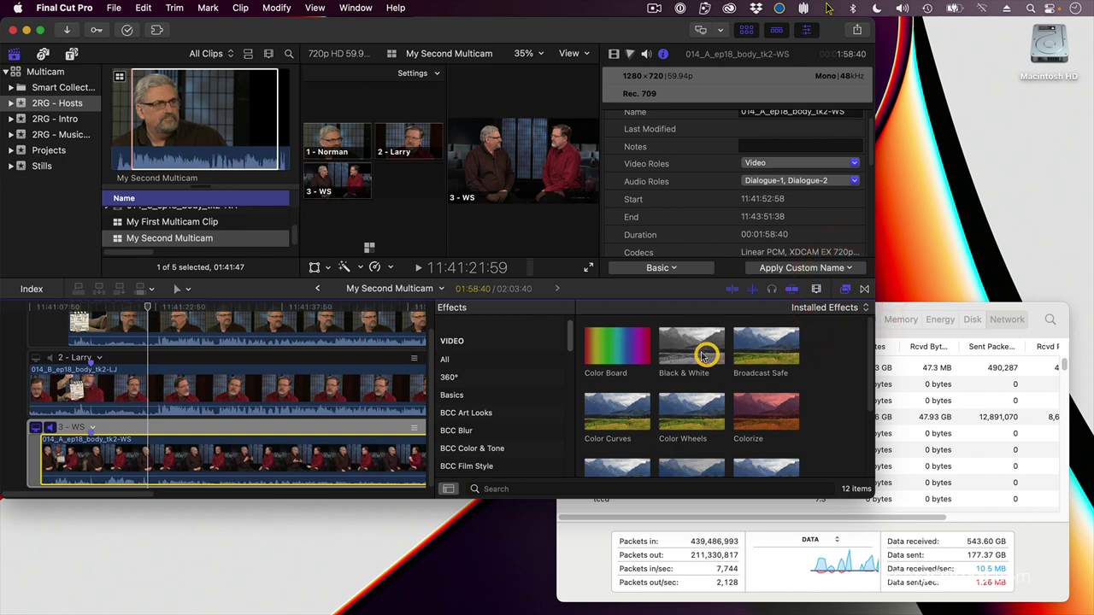
pyautogui.moveTo(693, 353); pyautogui.dragTo(409, 460)
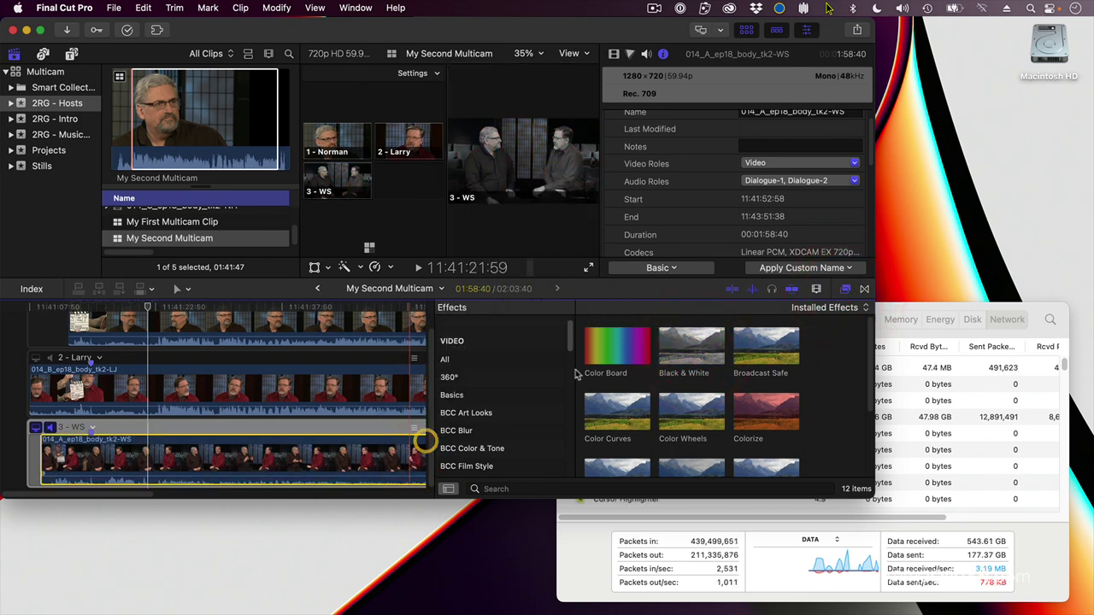
# Return to the Multicam project timeline and start playback
pyautogui.click(846, 289)
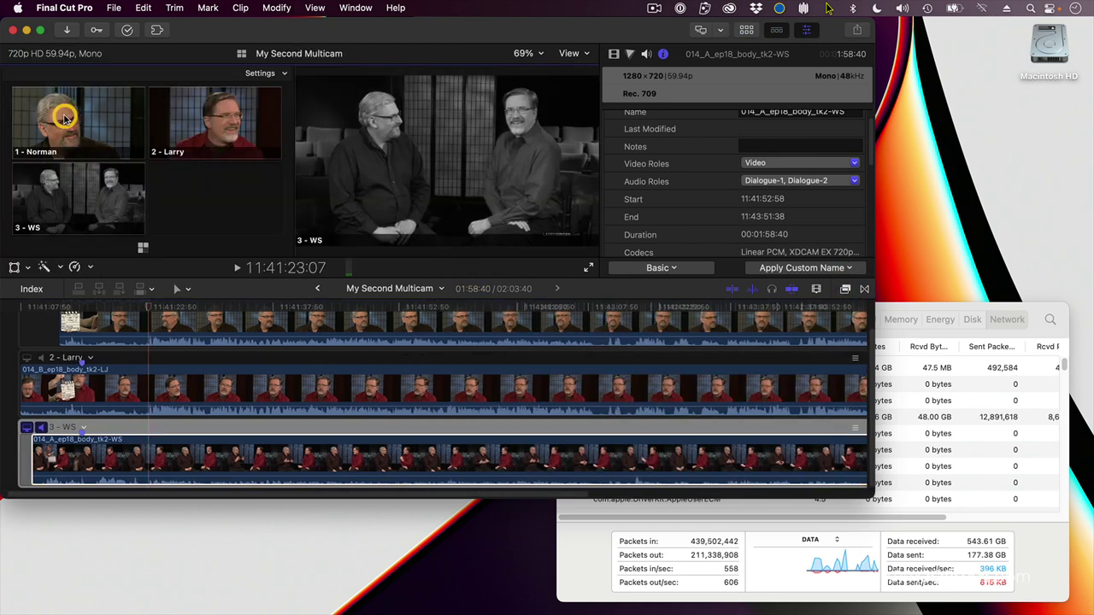
pyautogui.click(316, 288)
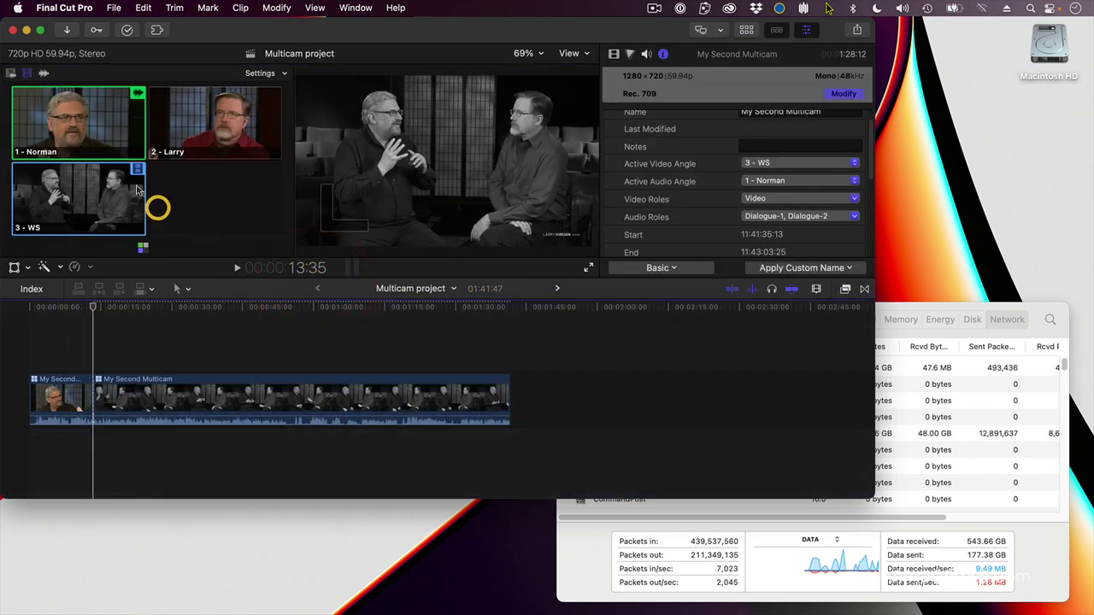
pyautogui.press('space')
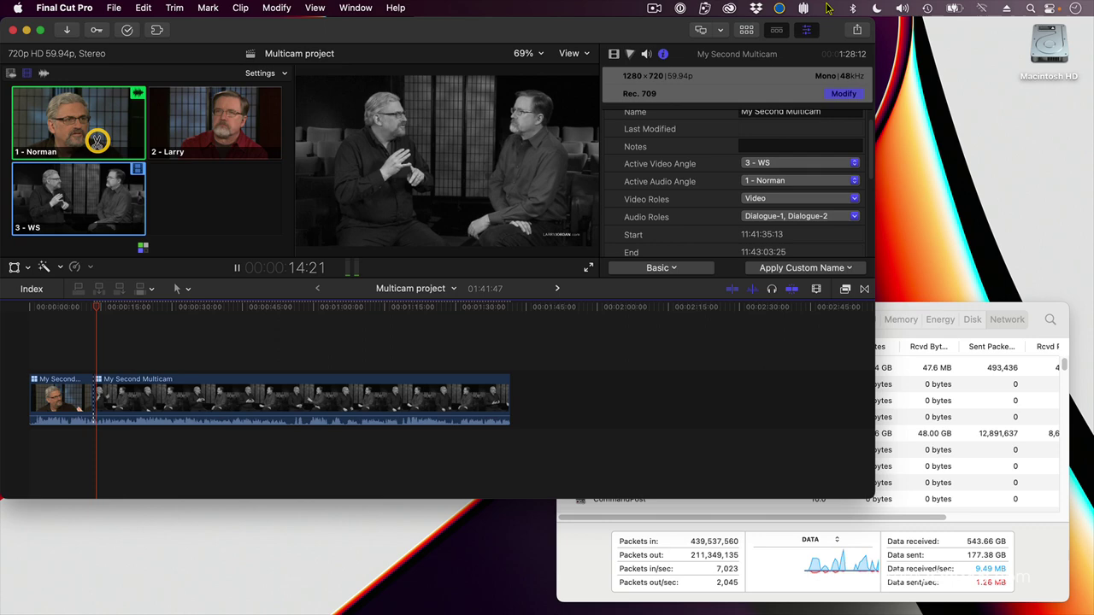
# Cut live between Norman, Larry and WS angles during playback, then stop
pyautogui.click(96, 141)
pyautogui.click(253, 146)
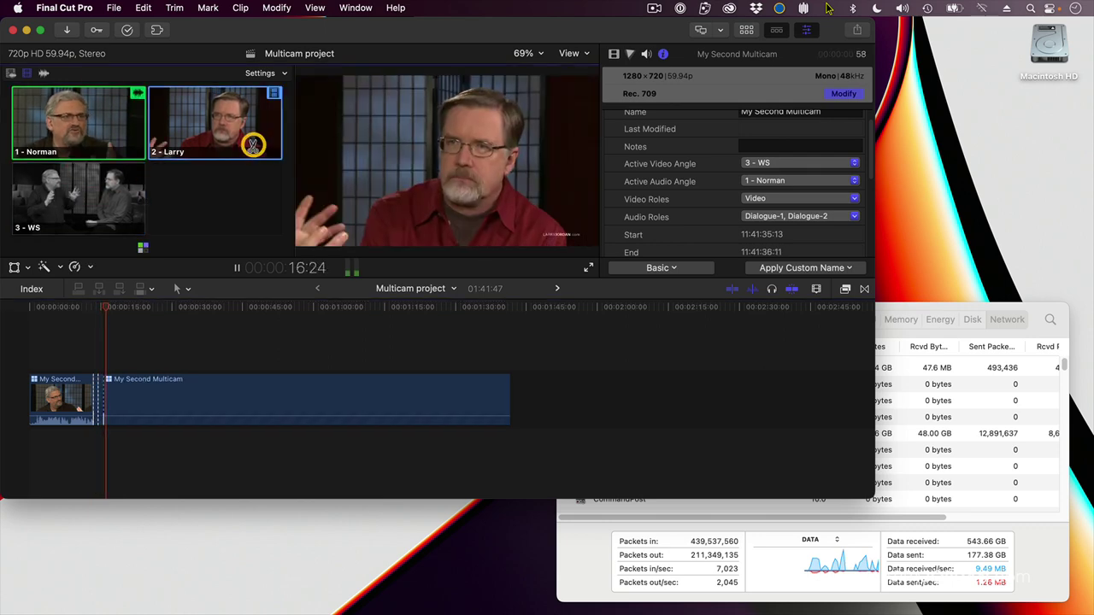
pyautogui.click(74, 196)
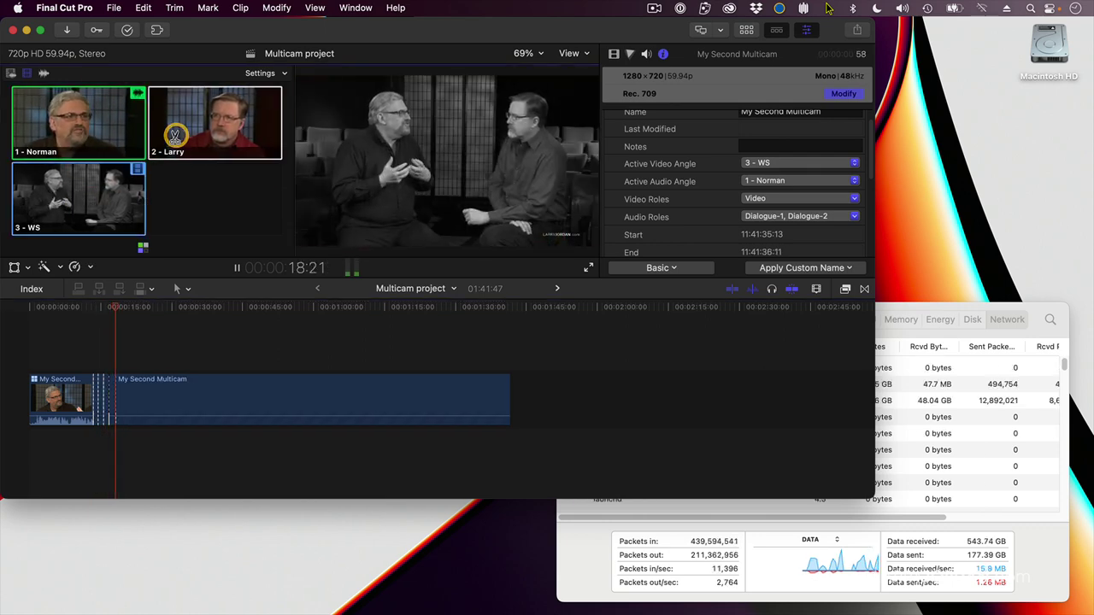
pyautogui.click(189, 137)
pyautogui.click(81, 196)
pyautogui.click(190, 134)
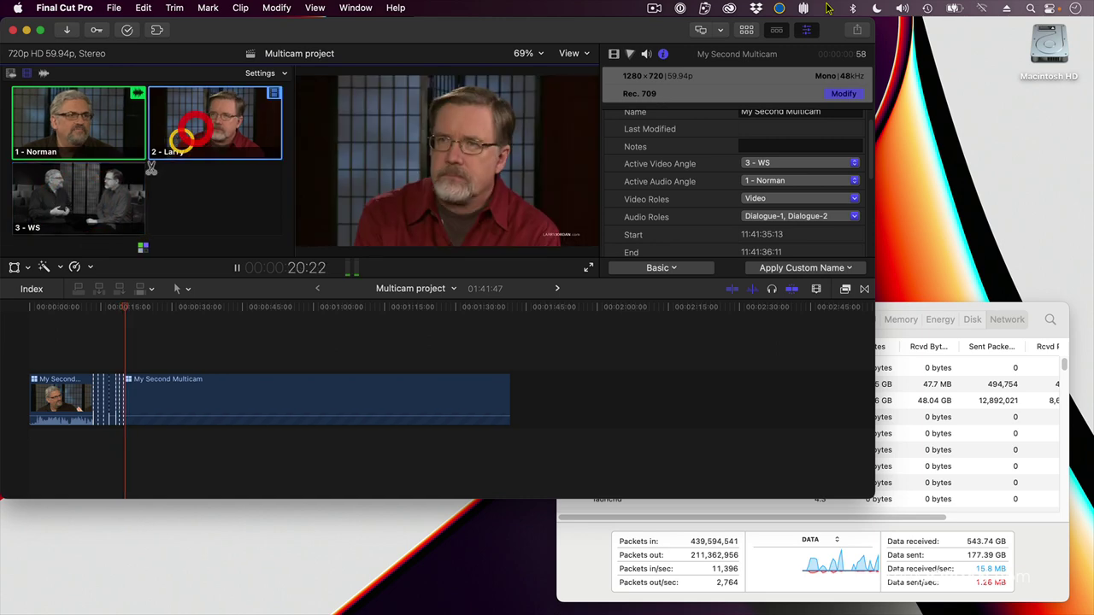
pyautogui.click(96, 210)
pyautogui.click(77, 156)
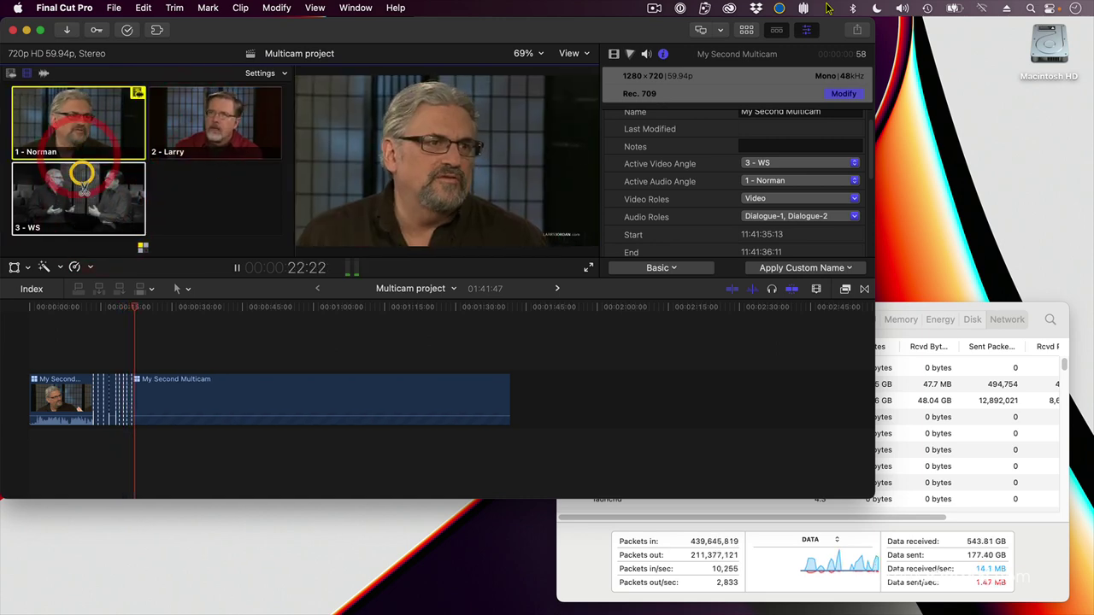
pyautogui.click(82, 186)
pyautogui.press('space')
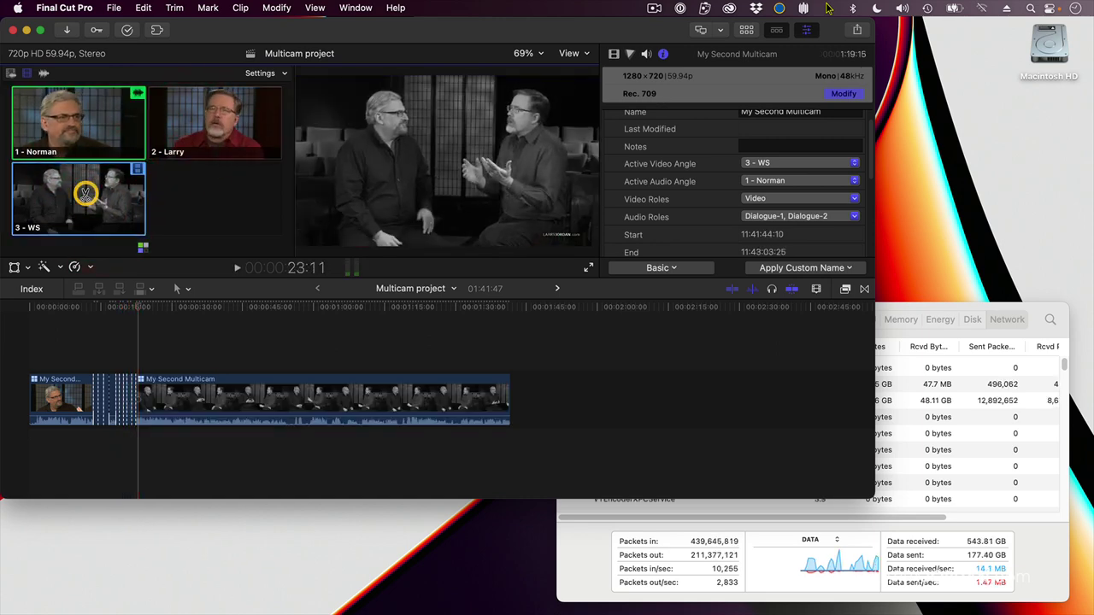
# Zoom in around the playhead at 16:57 to review the cuts, then fit the view
pyautogui.press('super+equal')
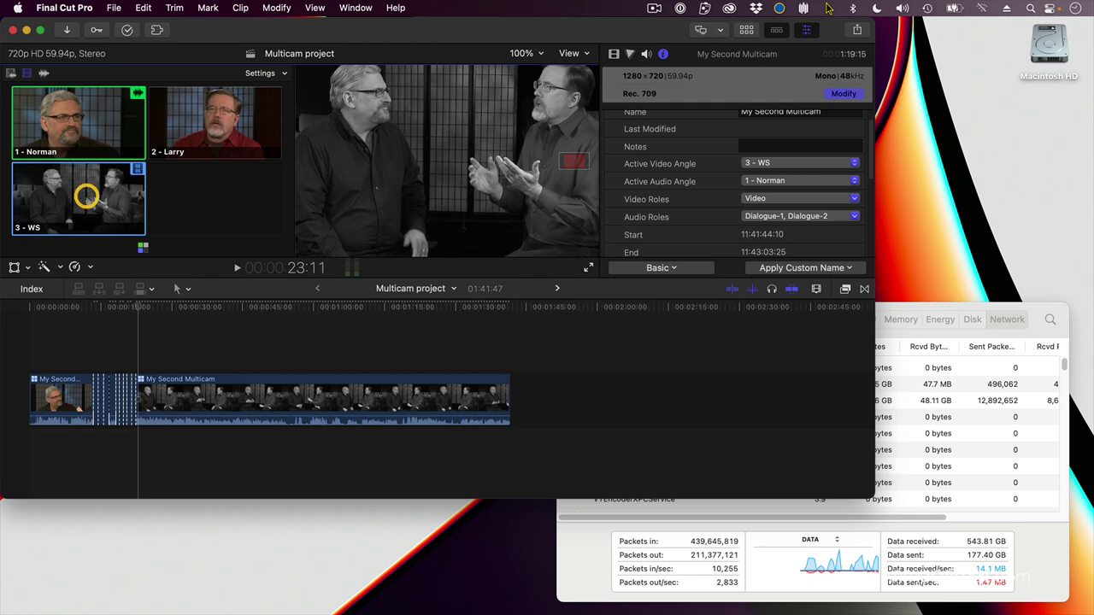
pyautogui.click(109, 306)
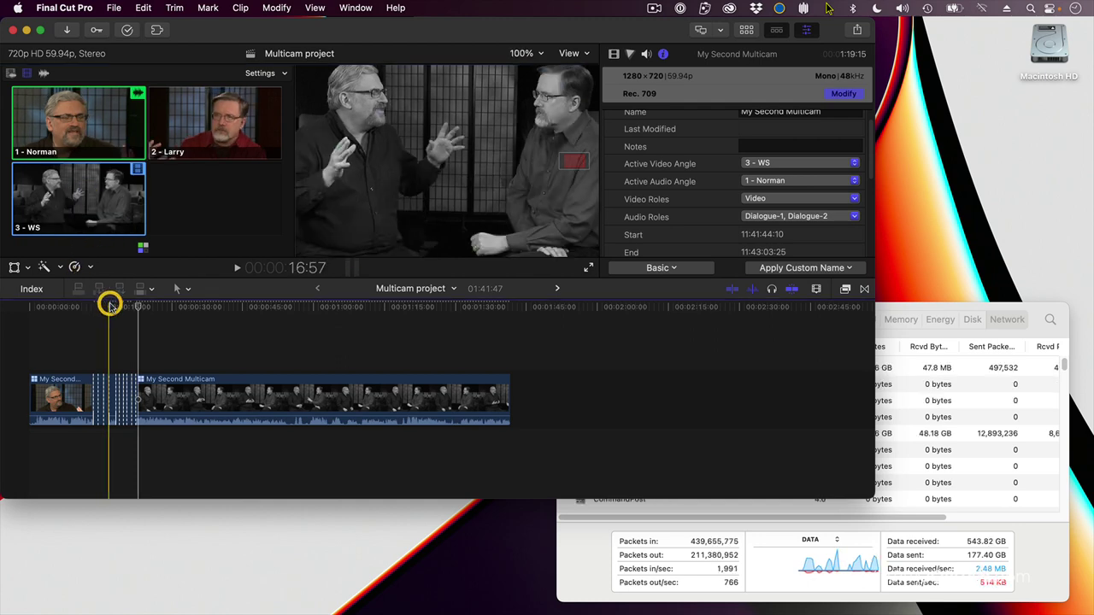
pyautogui.press('super+equal')
pyautogui.press('super+equal')
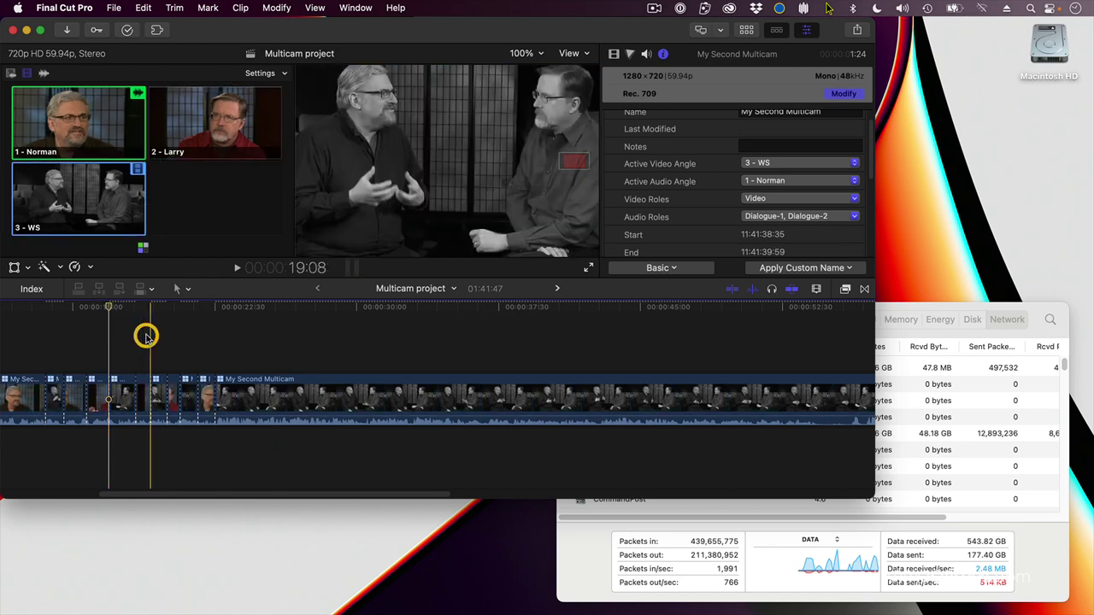
pyautogui.press('super+minus')
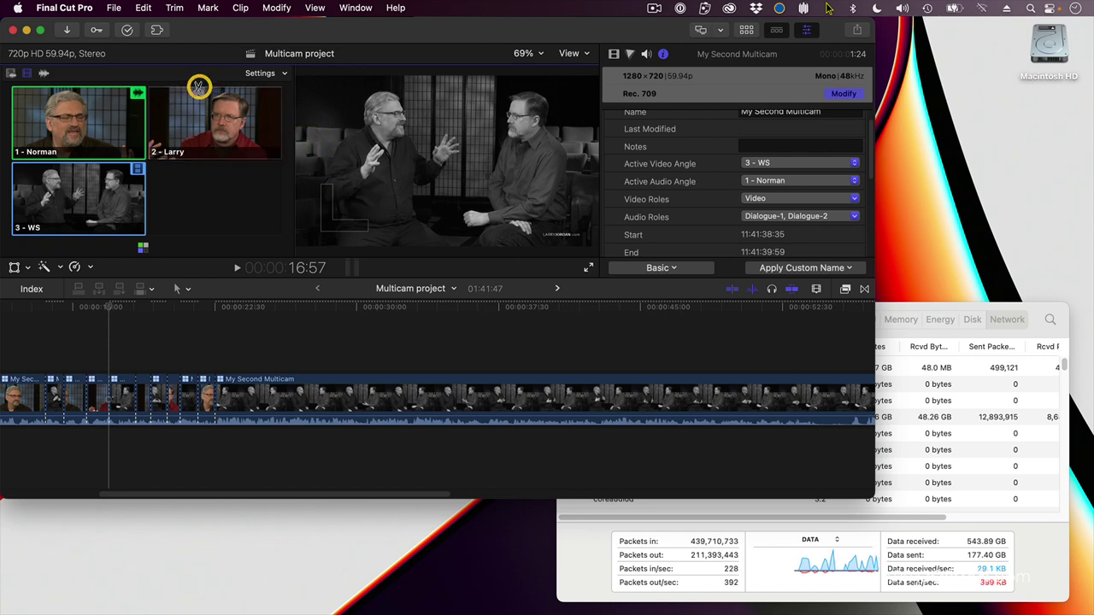
# Hide the angle viewer, show the library and open My Second Multicam in the angle editor
pyautogui.press('shift+super+7')
pyautogui.press('ctrl+super+1')
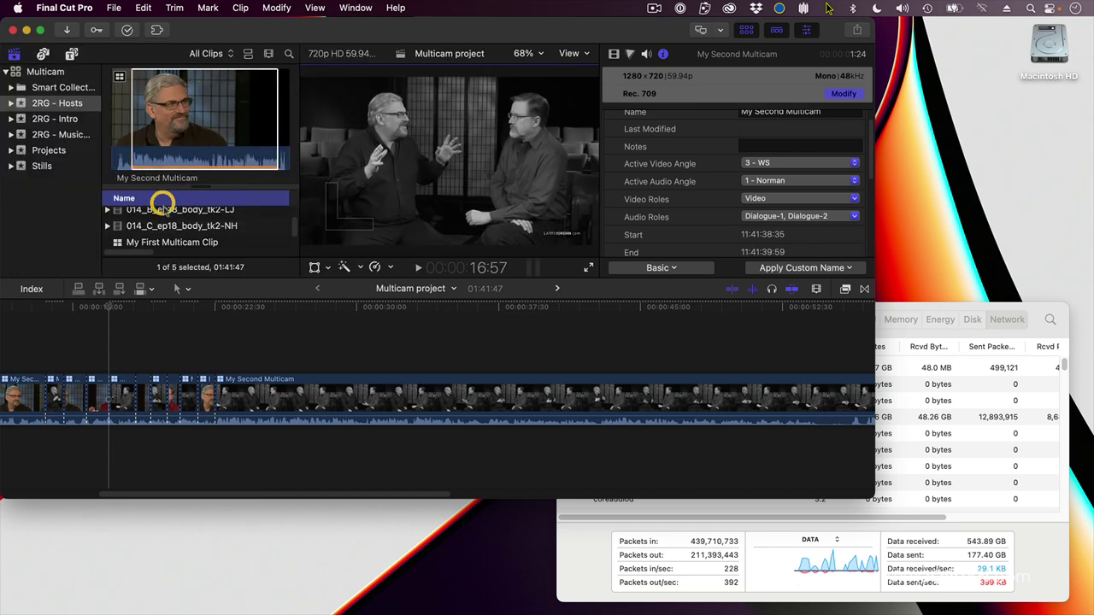
pyautogui.scroll(1, 154, 226)
pyautogui.doubleClick(137, 239)
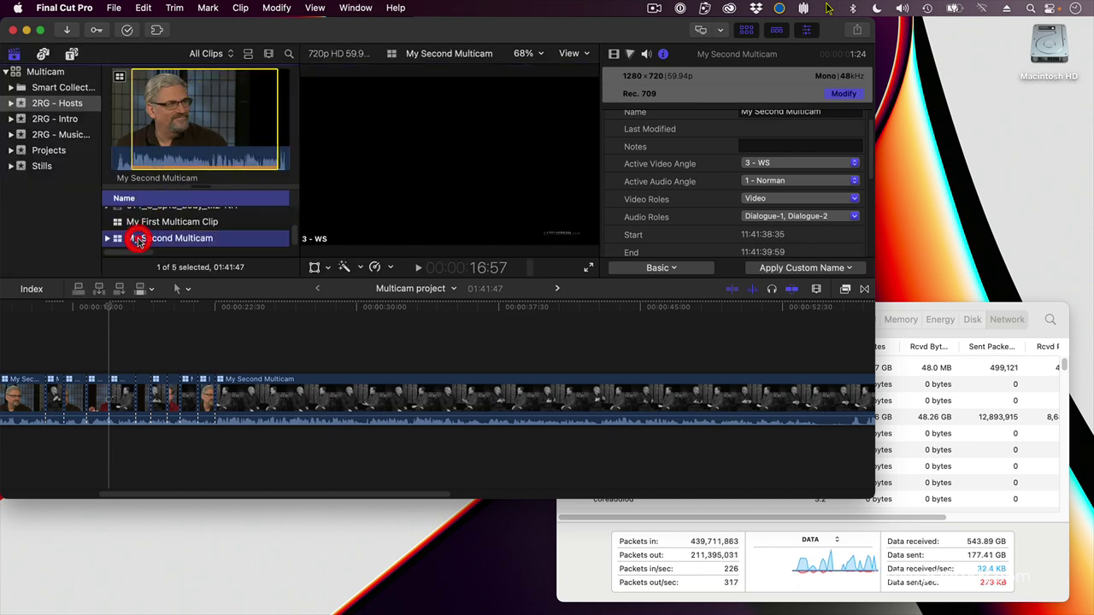
# Select the WS clip and remove its Black & White effect in the Video inspector
pyautogui.scroll(-2, 291, 468)
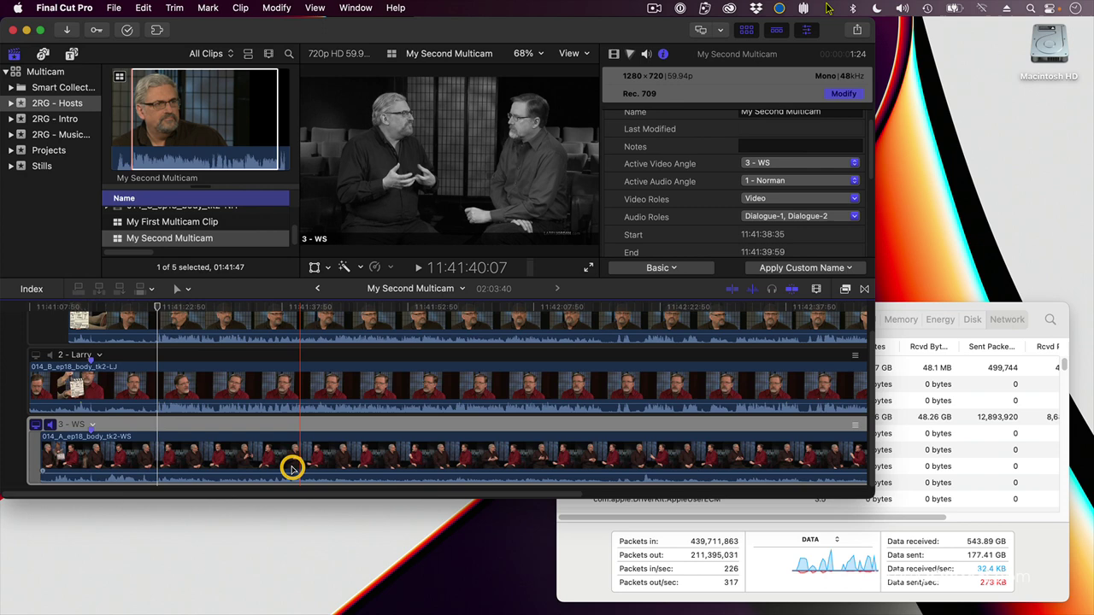
pyautogui.click(292, 468)
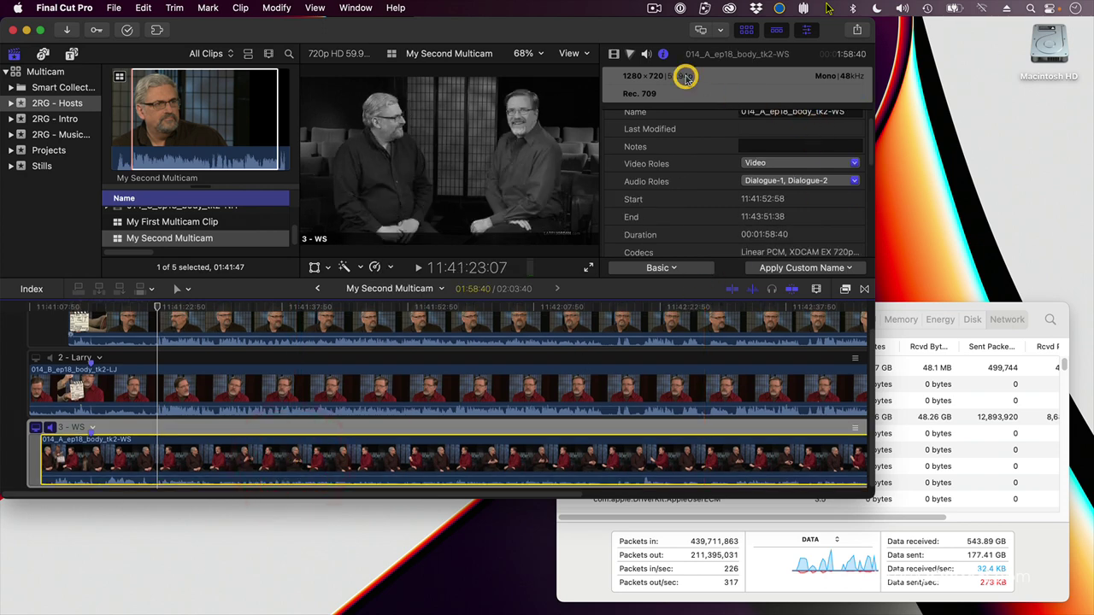
pyautogui.click(614, 54)
pyautogui.click(664, 112)
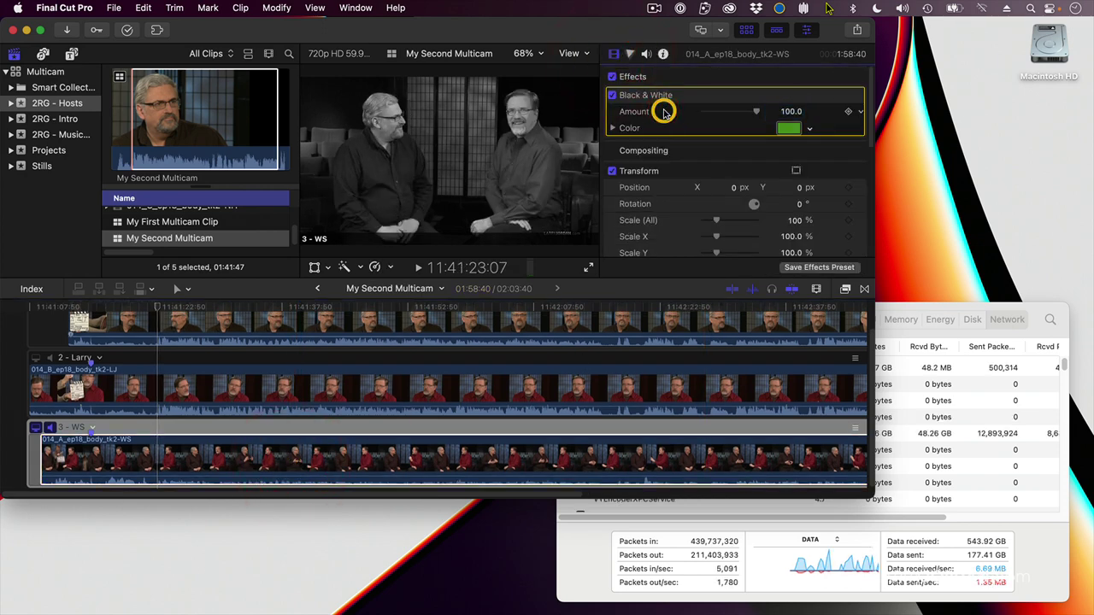
pyautogui.click(664, 97)
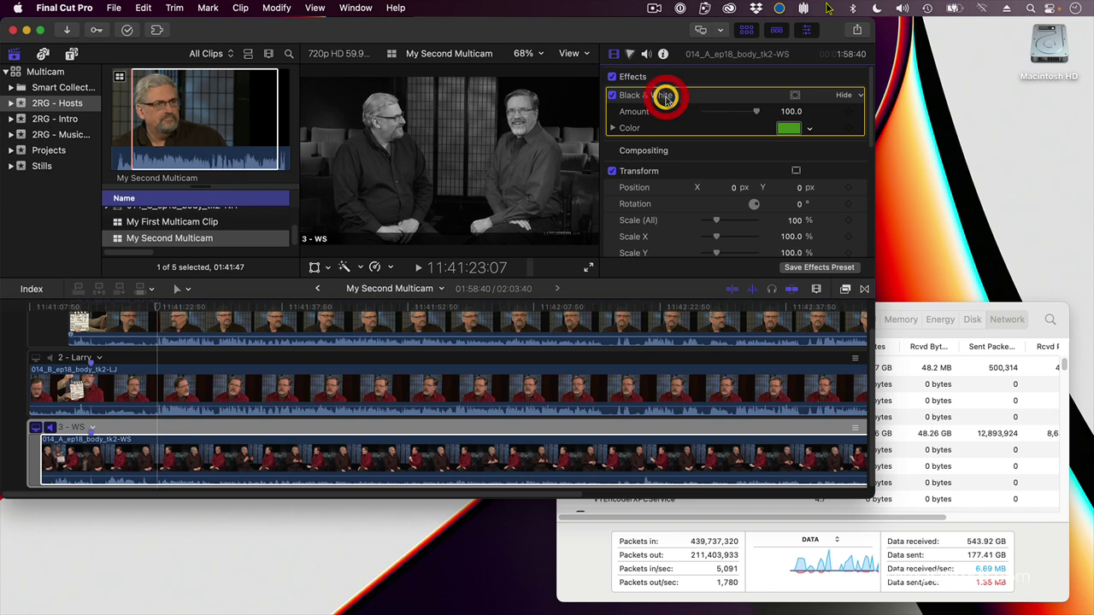
# Delete the Black & White effect, return to the Multicam timeline and scrub to confirm colour wide shots
pyautogui.press('Delete')
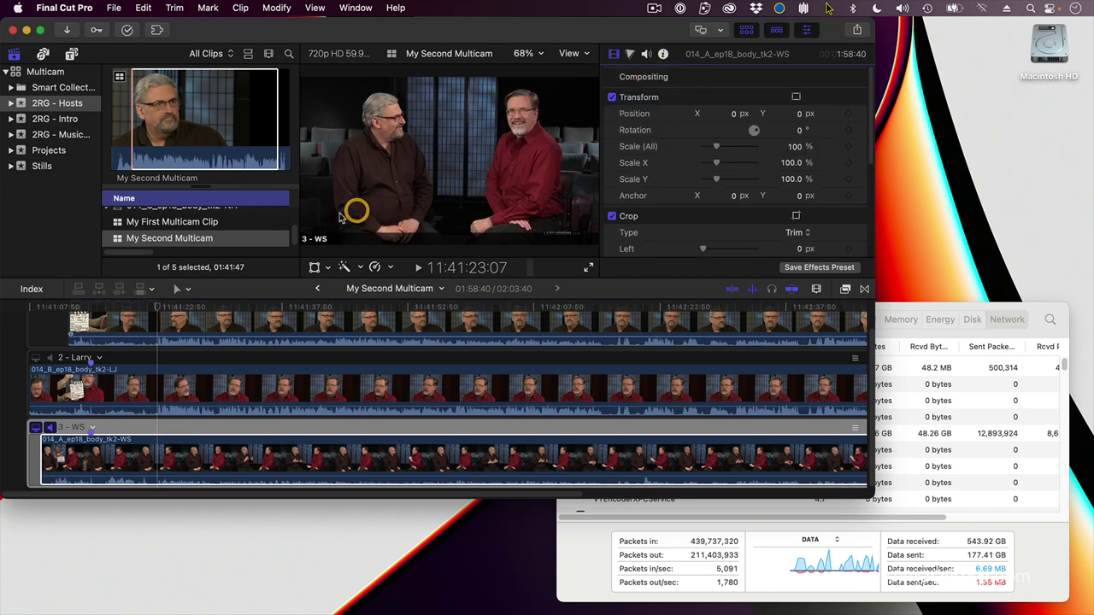
pyautogui.click(317, 289)
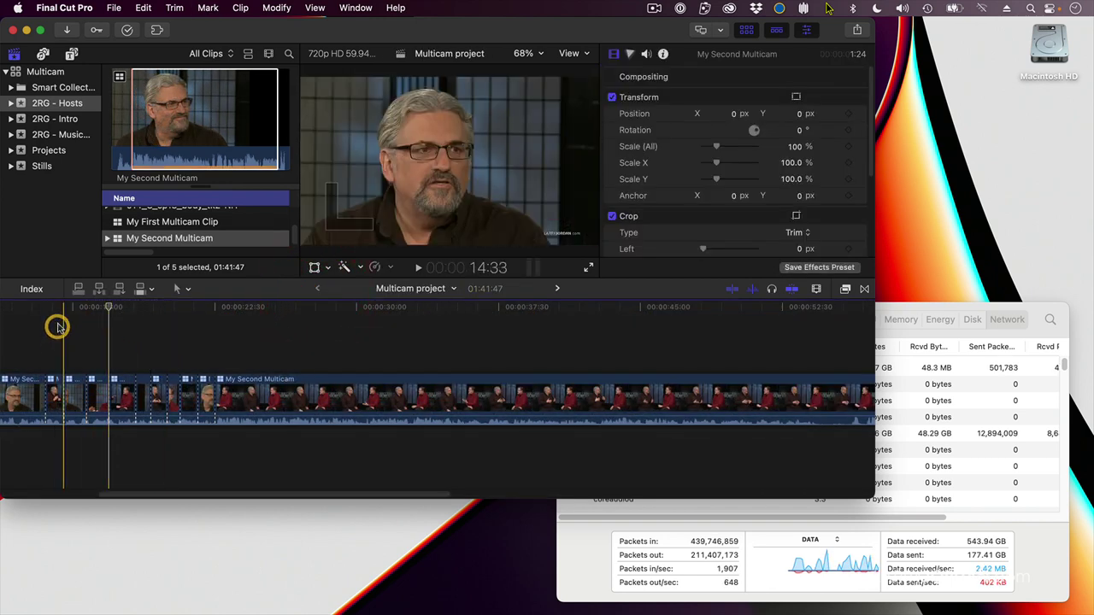
pyautogui.moveTo(109, 307); pyautogui.dragTo(123, 310)
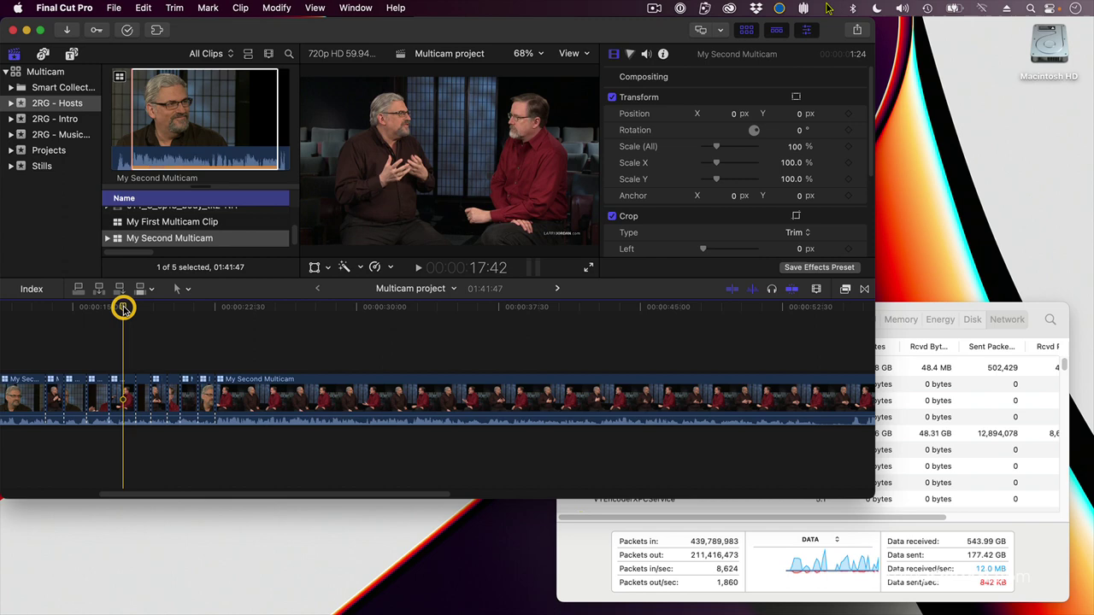
pyautogui.moveTo(123, 309); pyautogui.dragTo(134, 317)
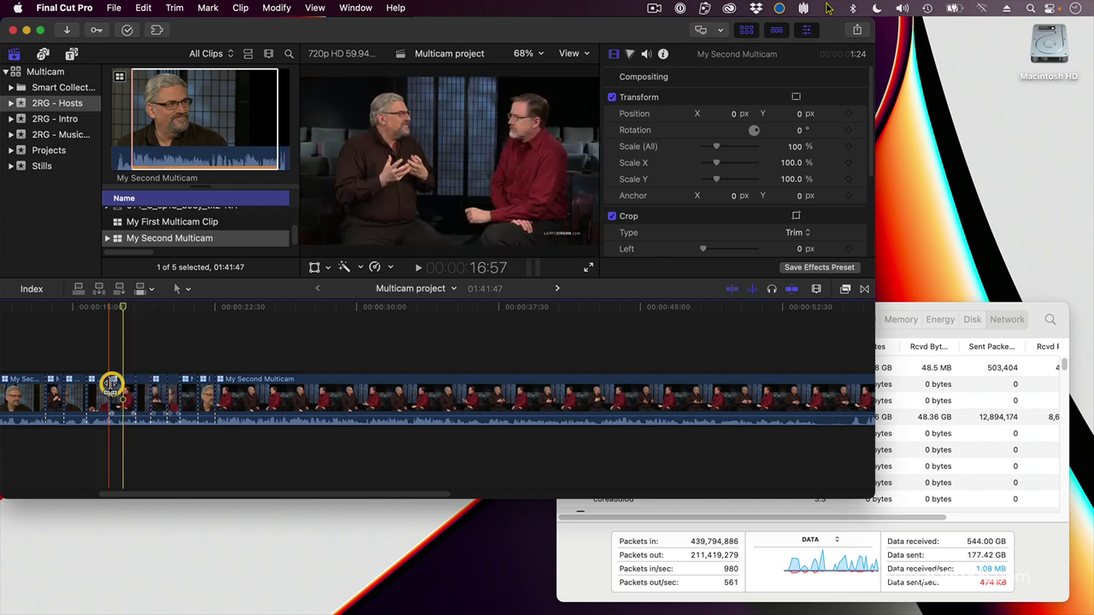
# Reopen My Second Multicam at about 14:33 with the Norman clip selected, browser hidden, scopes shown
pyautogui.click(61, 305)
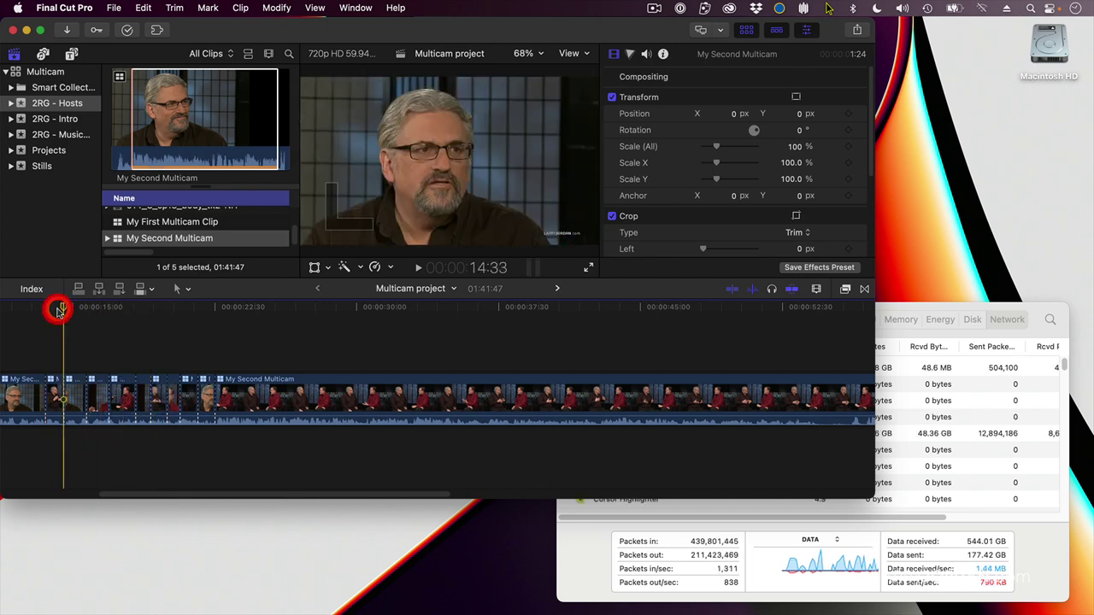
pyautogui.doubleClick(150, 243)
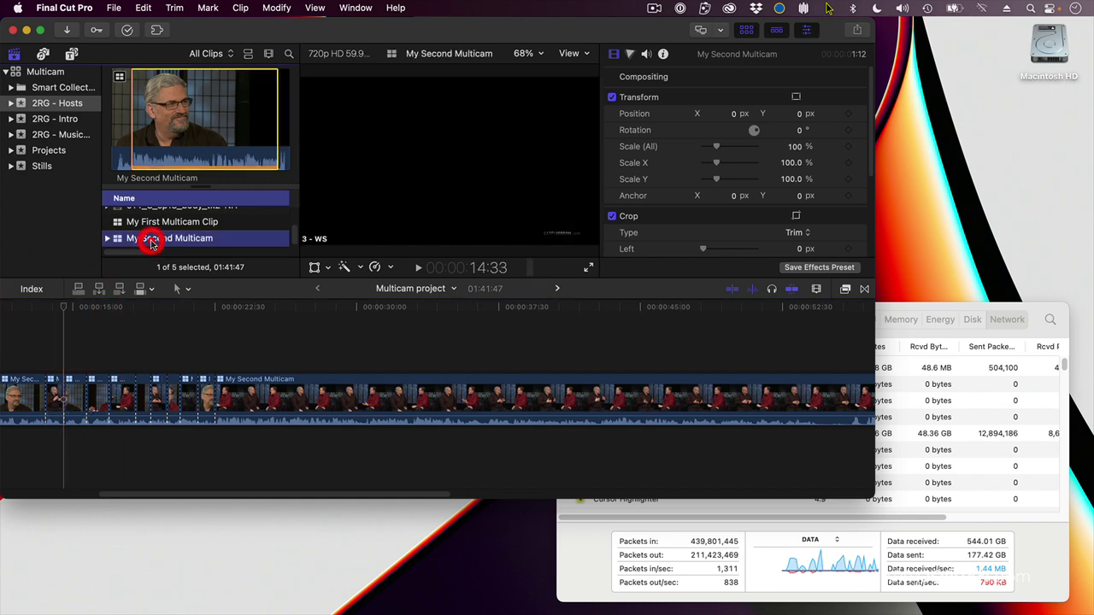
pyautogui.click(212, 348)
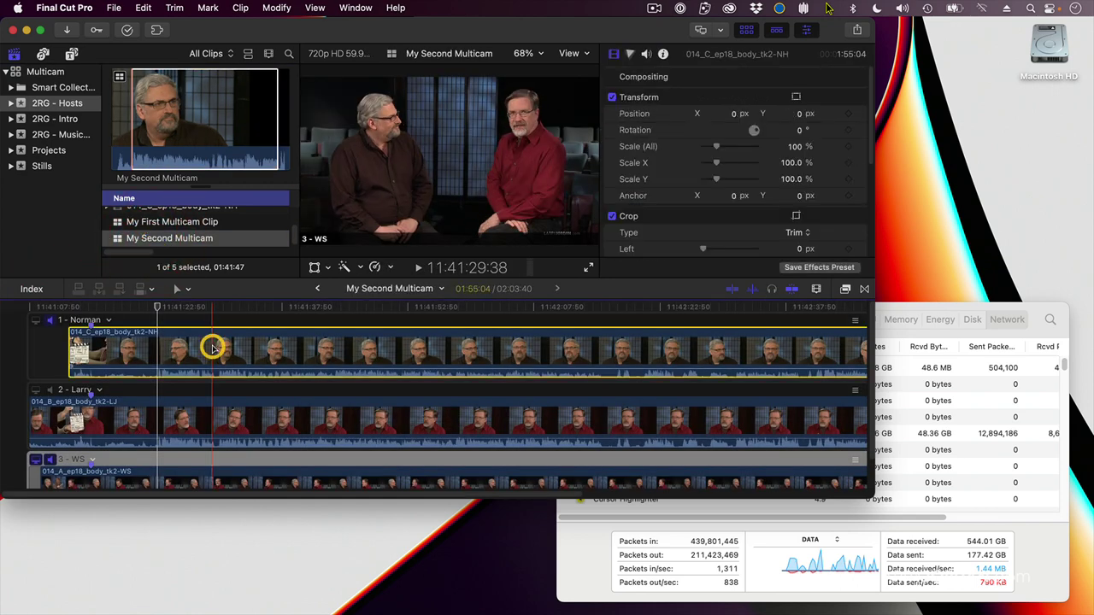
pyautogui.press('ctrl+super+1')
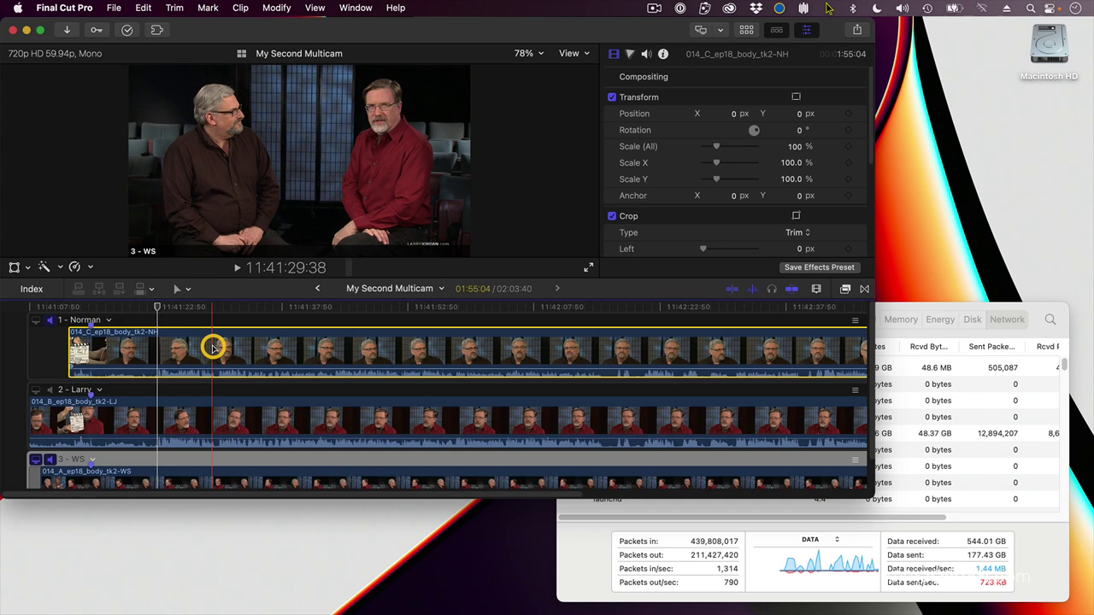
pyautogui.press('super+7')
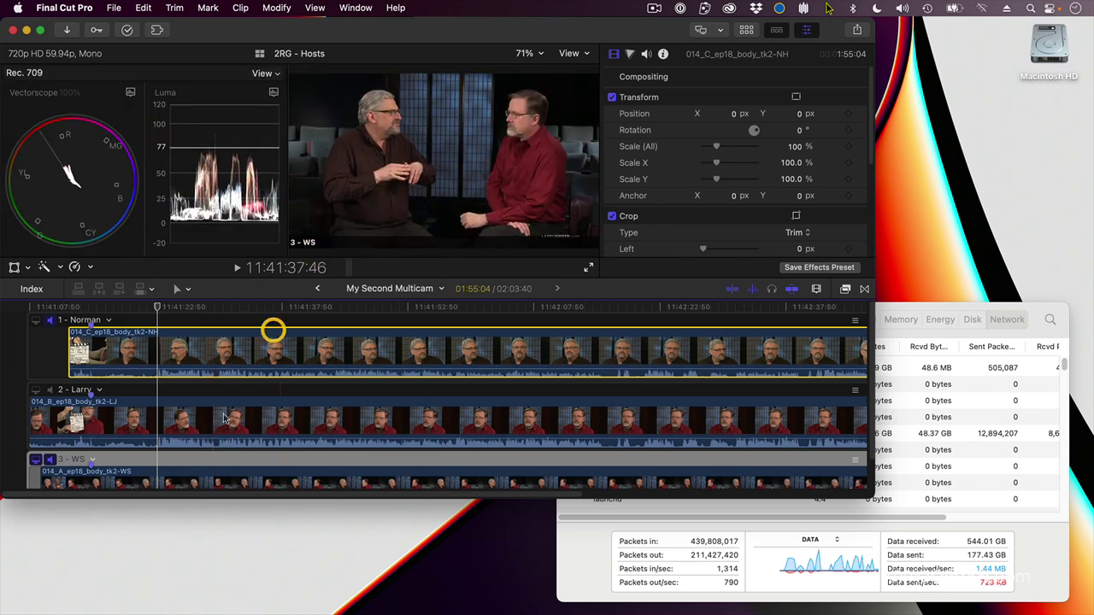
pyautogui.click(187, 347)
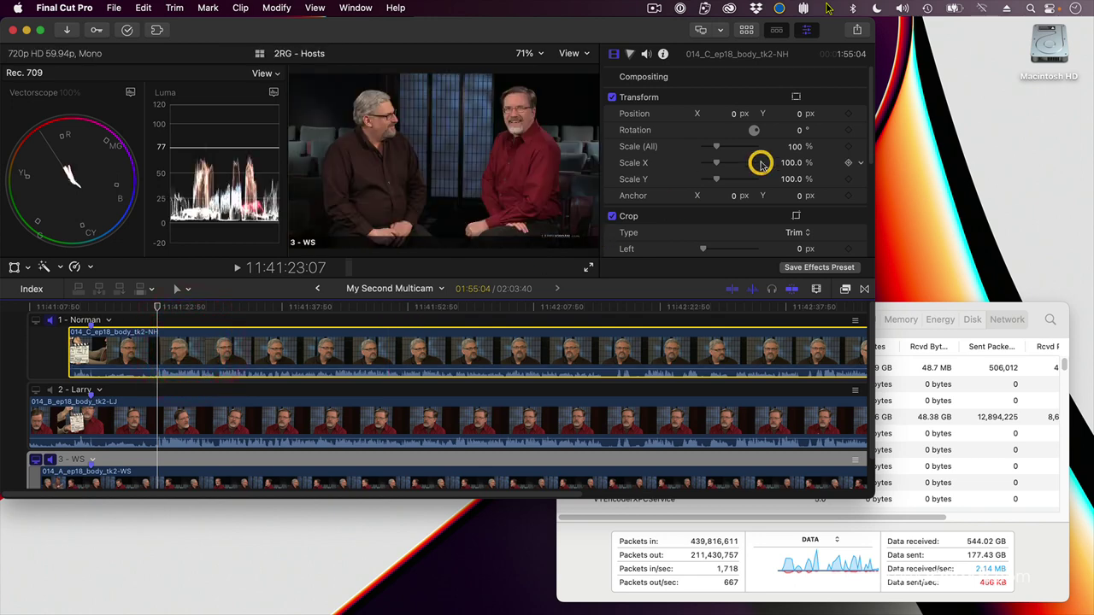
# Add a Color Wheels correction to the Norman clip in the Color inspector
pyautogui.click(631, 54)
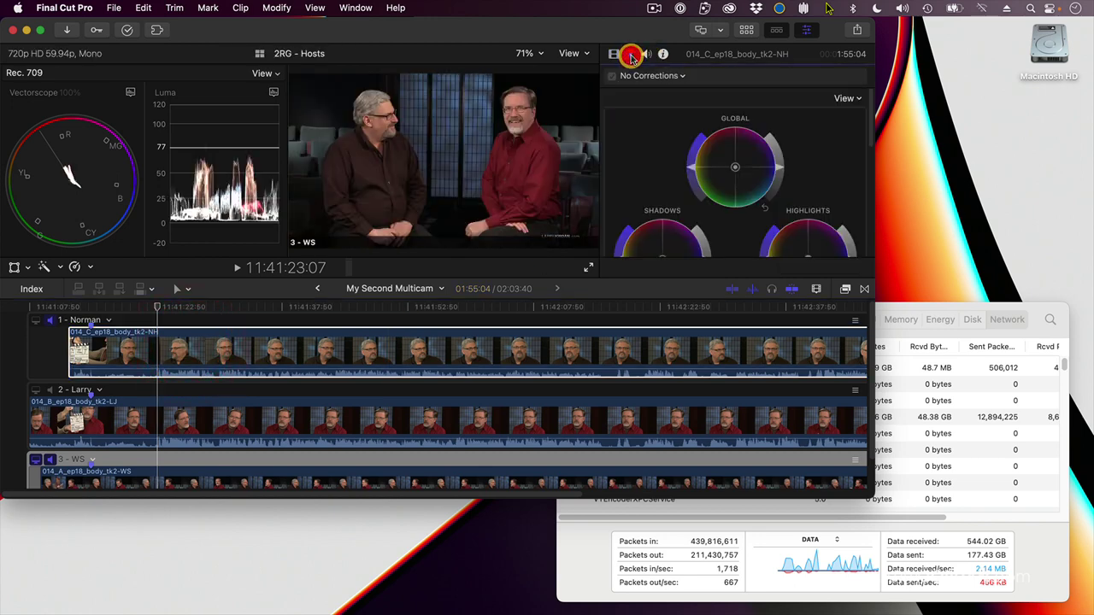
pyautogui.click(697, 78)
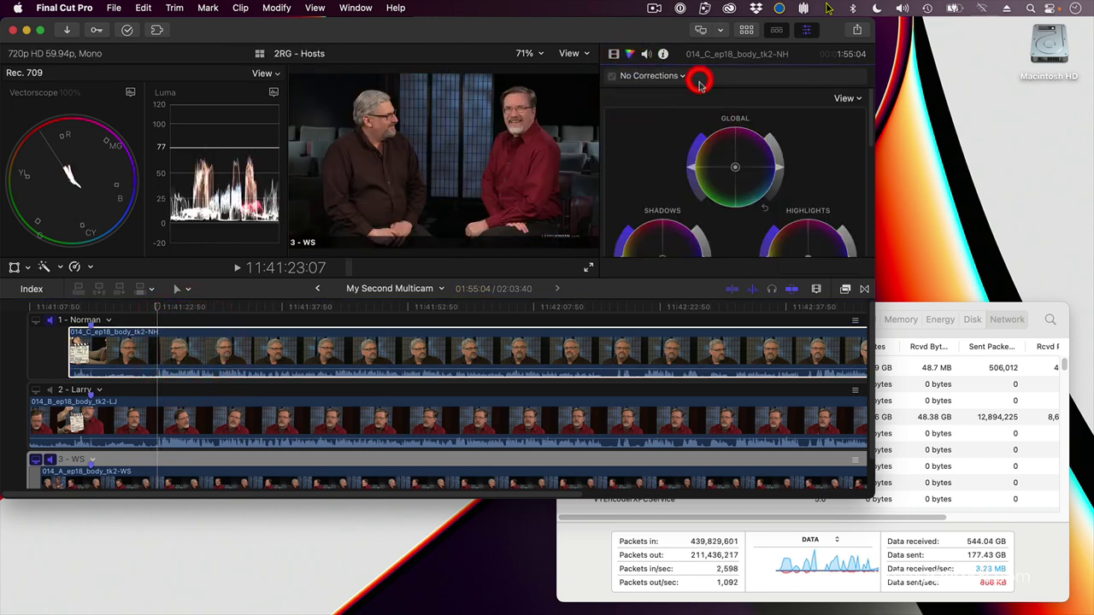
pyautogui.click(686, 77)
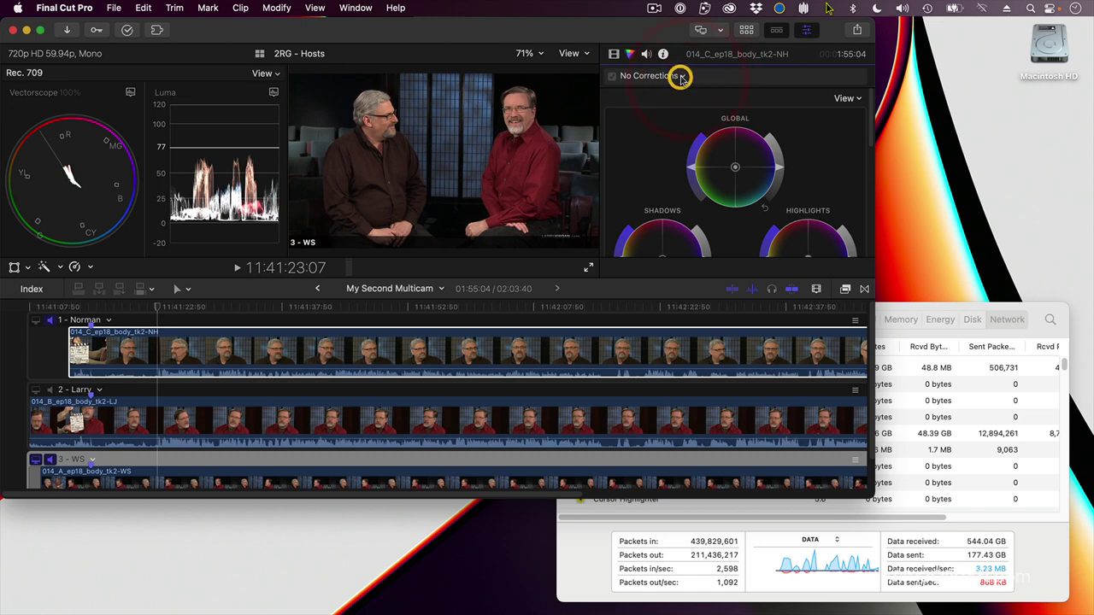
pyautogui.click(681, 121)
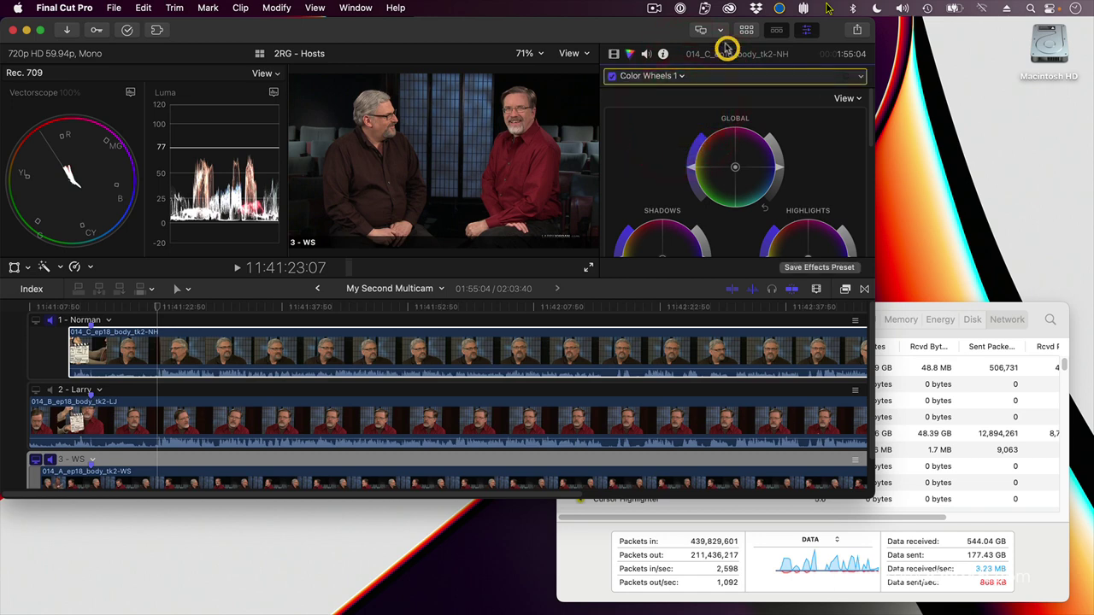
pyautogui.doubleClick(726, 55)
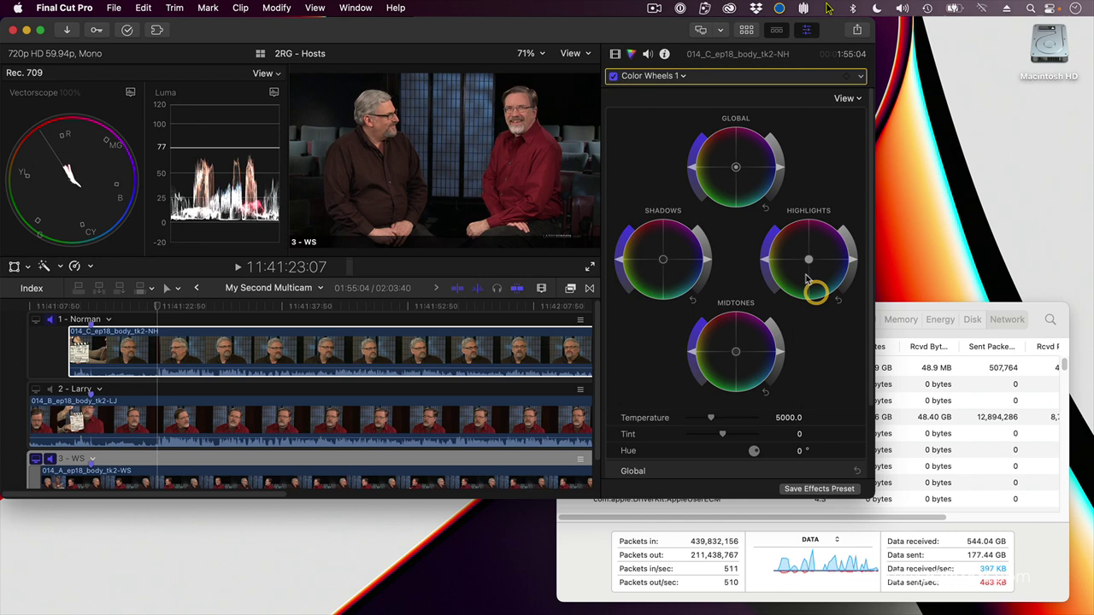
pyautogui.click(810, 260)
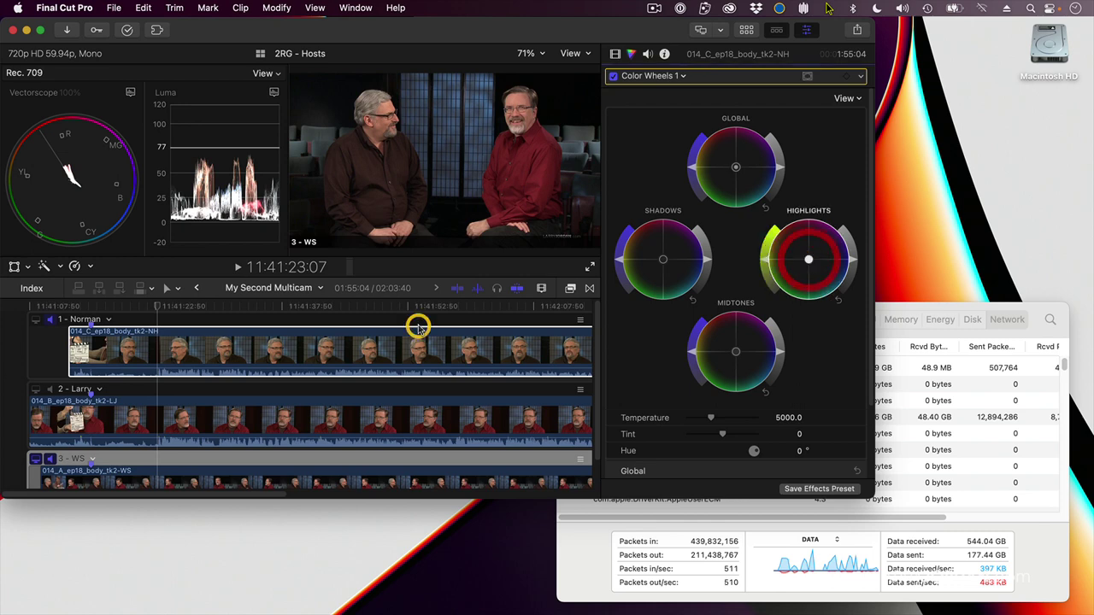
# Monitor the Norman angle and nudge its Highlights puck slightly off-centre
pyautogui.click(350, 346)
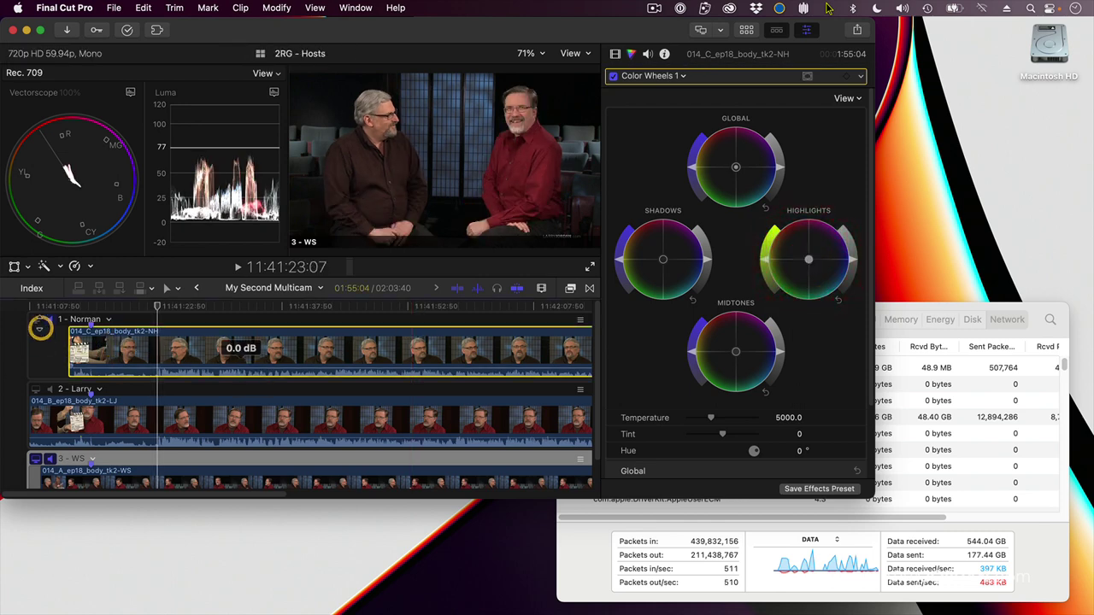
pyautogui.click(36, 319)
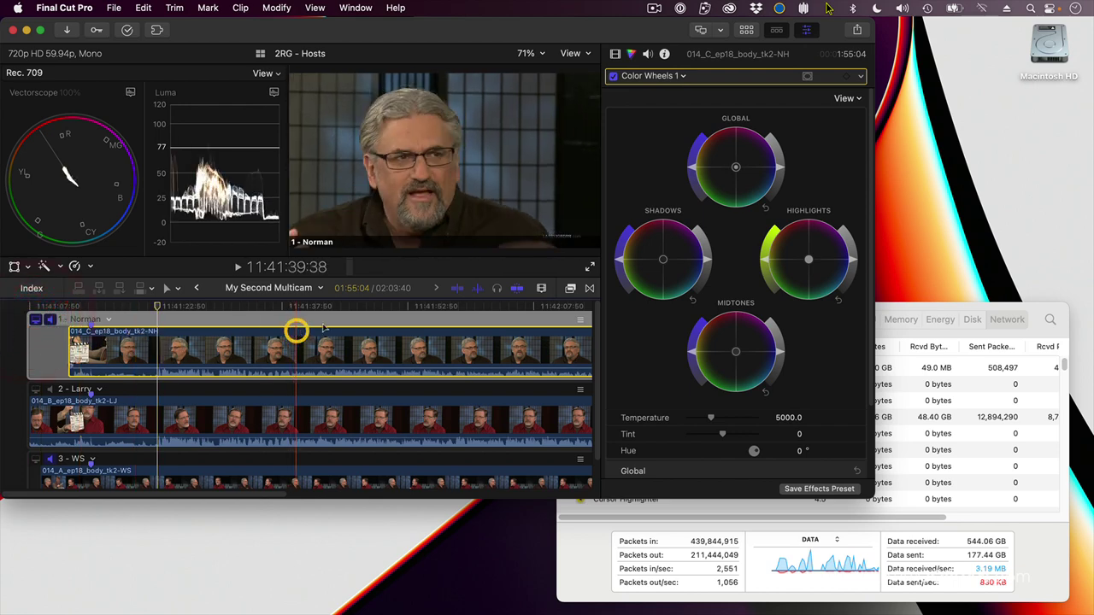
pyautogui.click(808, 256)
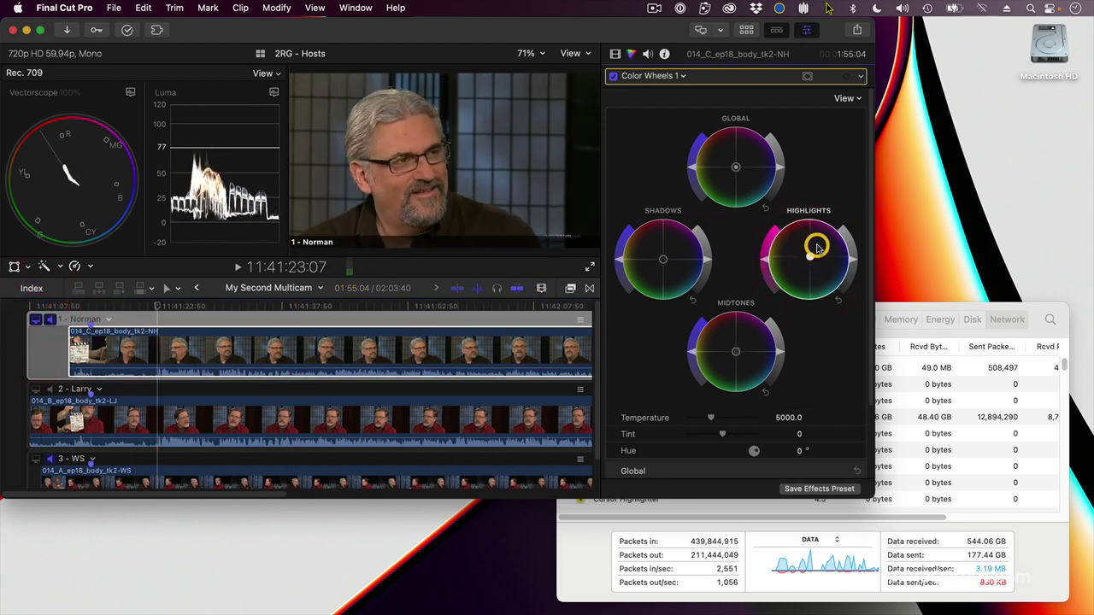
pyautogui.moveTo(823, 241)
pyautogui.mouseDown()
pyautogui.moveTo(825, 219)
pyautogui.moveTo(815, 247)
pyautogui.moveTo(833, 241)
pyautogui.moveTo(812, 255)
pyautogui.mouseUp()
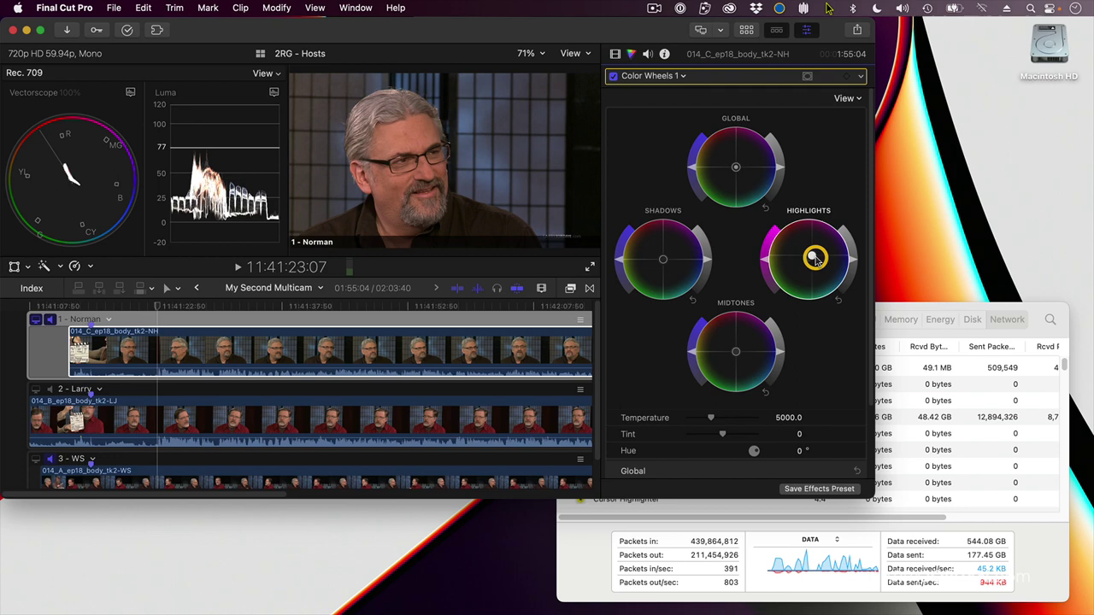
pyautogui.click(569, 354)
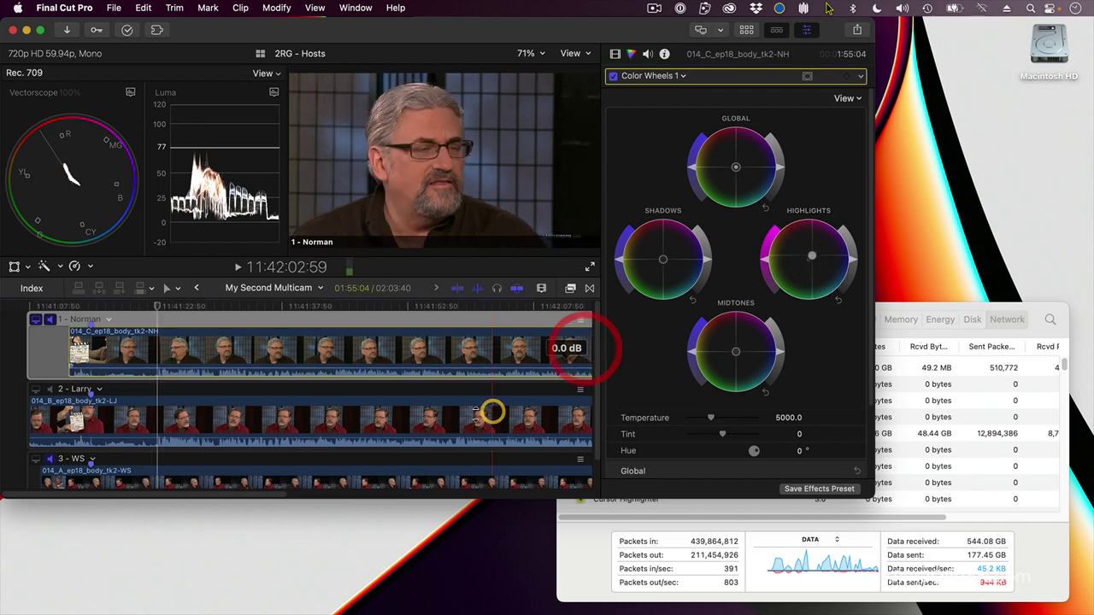
pyautogui.click(410, 417)
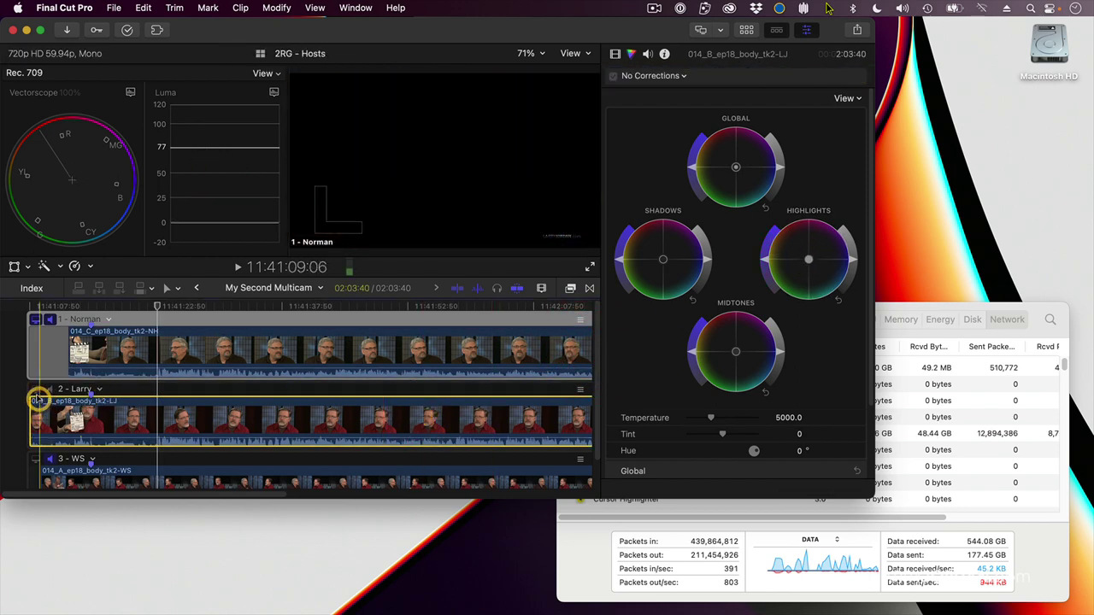
# Monitor the Larry angle and shift its highlights toward magenta
pyautogui.click(36, 390)
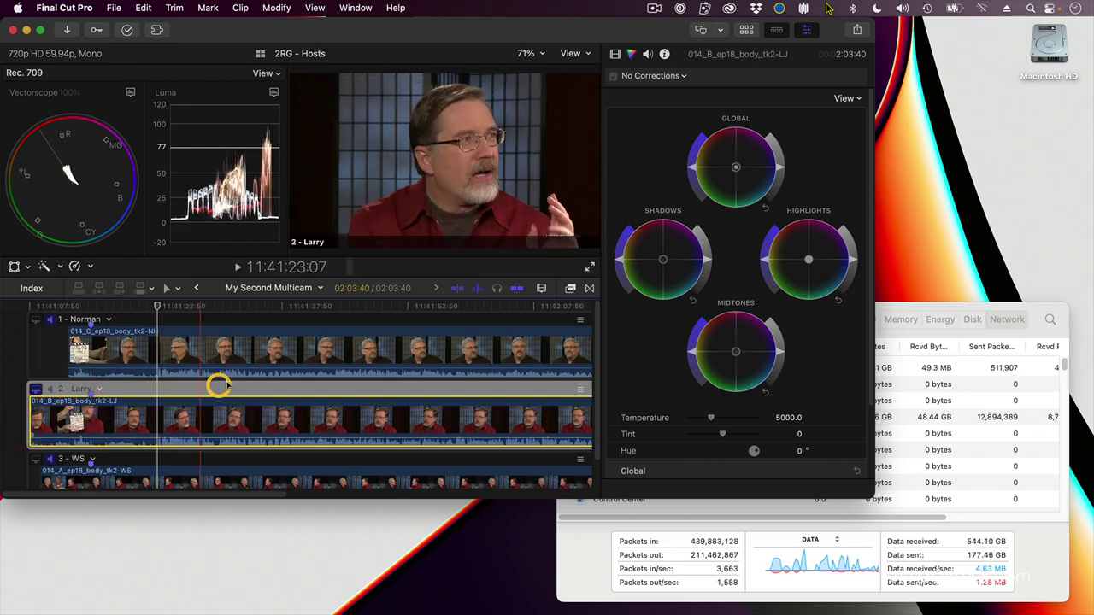
pyautogui.click(453, 422)
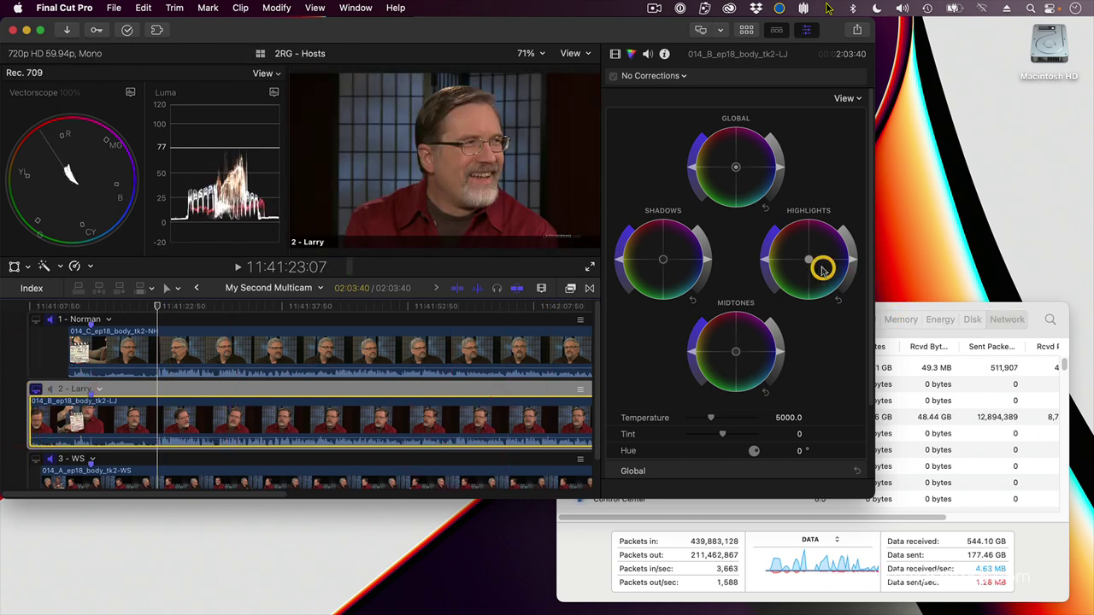
pyautogui.click(809, 260)
pyautogui.moveTo(808, 260); pyautogui.dragTo(819, 248)
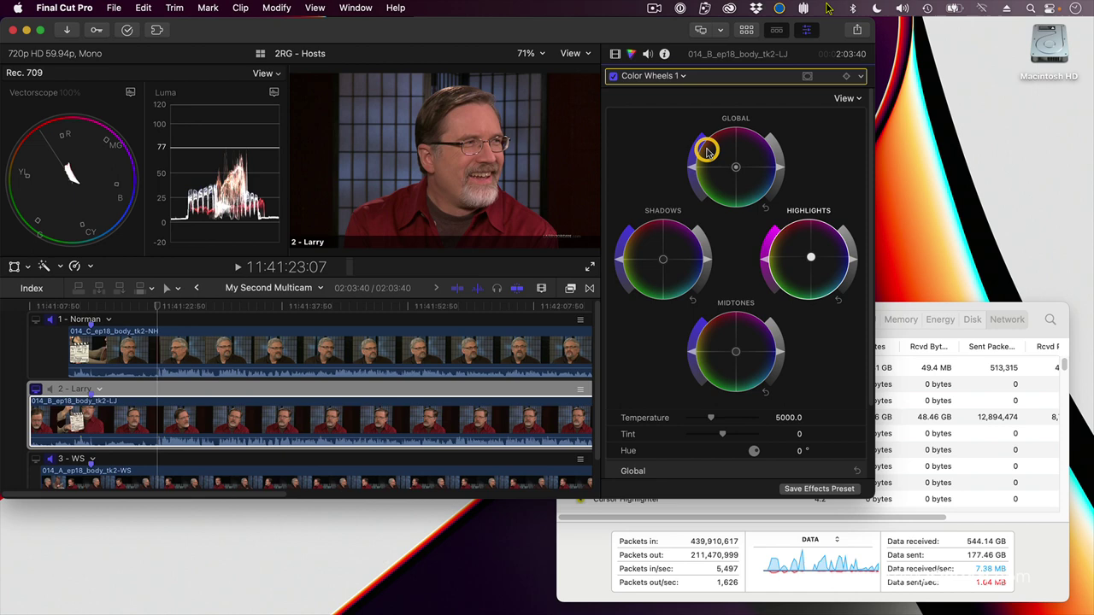
# Toggle Larry's Color Wheels correction off and on to compare, leaving it enabled
pyautogui.click(612, 77)
pyautogui.click(612, 77)
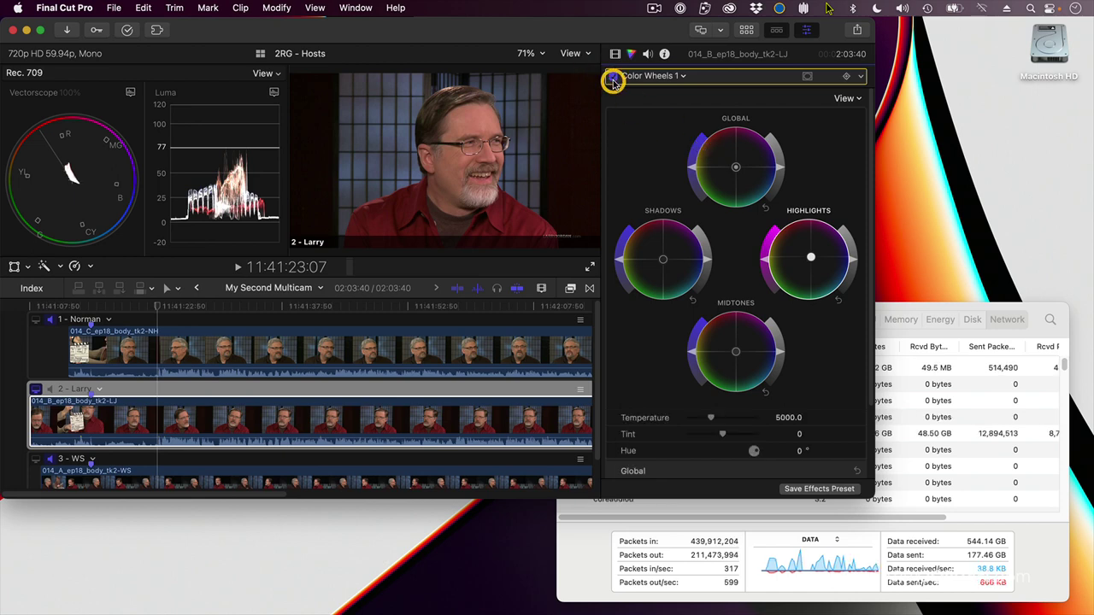
pyautogui.click(612, 77)
pyautogui.click(612, 77)
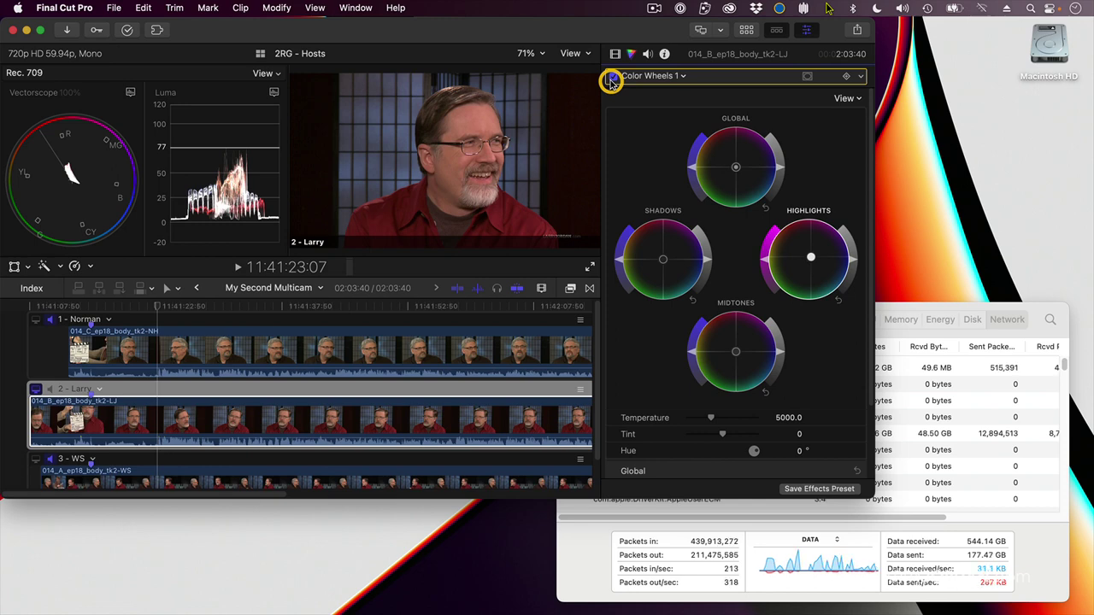
# Return to the Multicam project, close the video scopes and show the Angle Viewer
pyautogui.click(197, 289)
pyautogui.press('super+7')
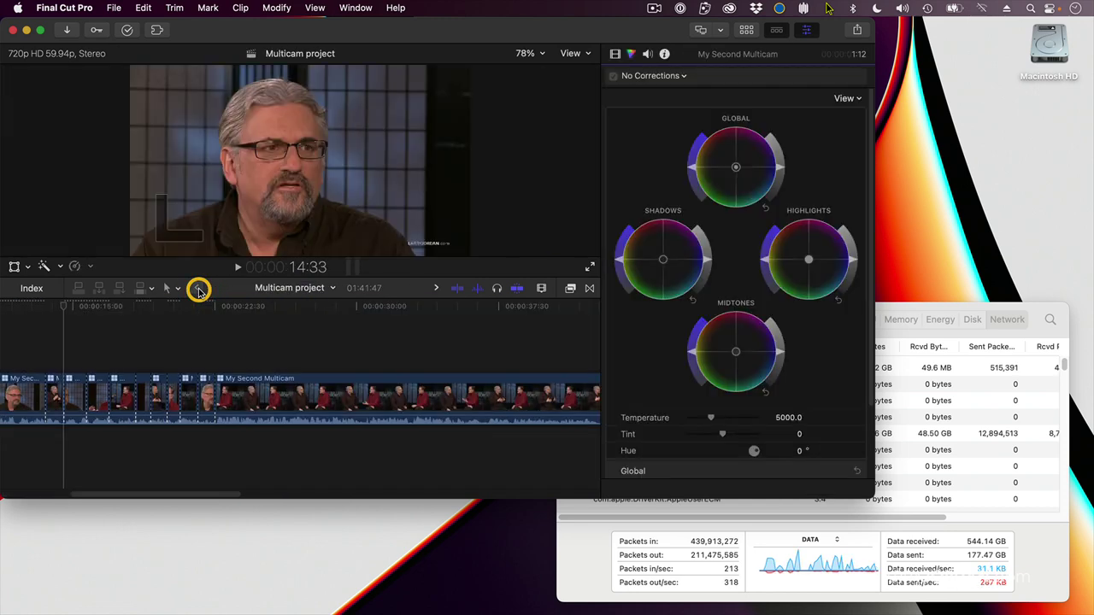
pyautogui.press('super+shift+7')
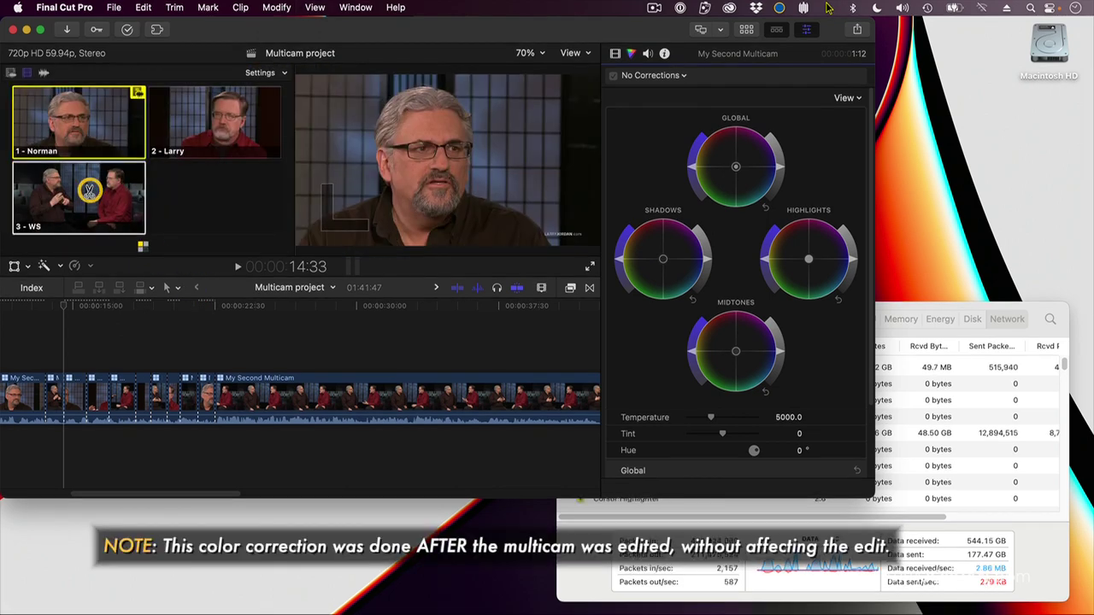